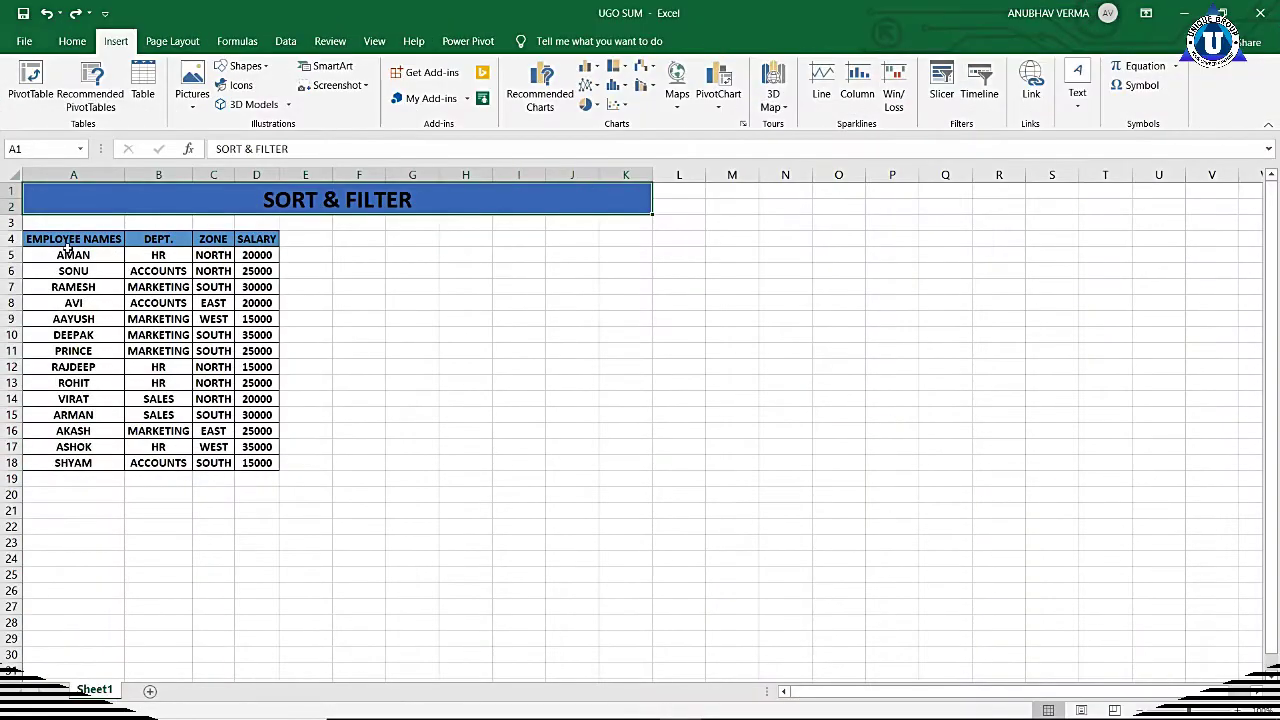
Select the employee names, DEPT., ZONE and salary columns in turn, then show the Home ribbon
{"action": "left_click", "coordinate": [70, 238]}
{"action": "left_click_drag", "start_coordinate": [70, 238], "coordinate": [88, 482]}
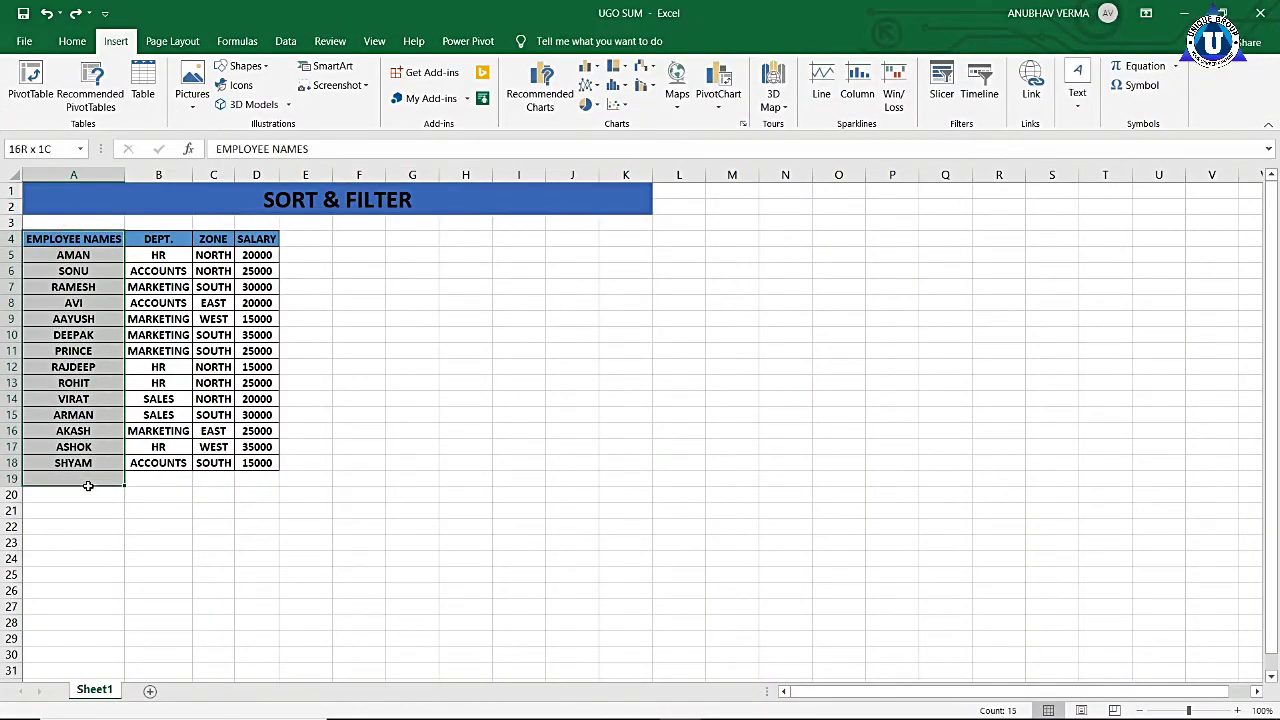
{"action": "left_click_drag", "start_coordinate": [145, 242], "coordinate": [160, 447]}
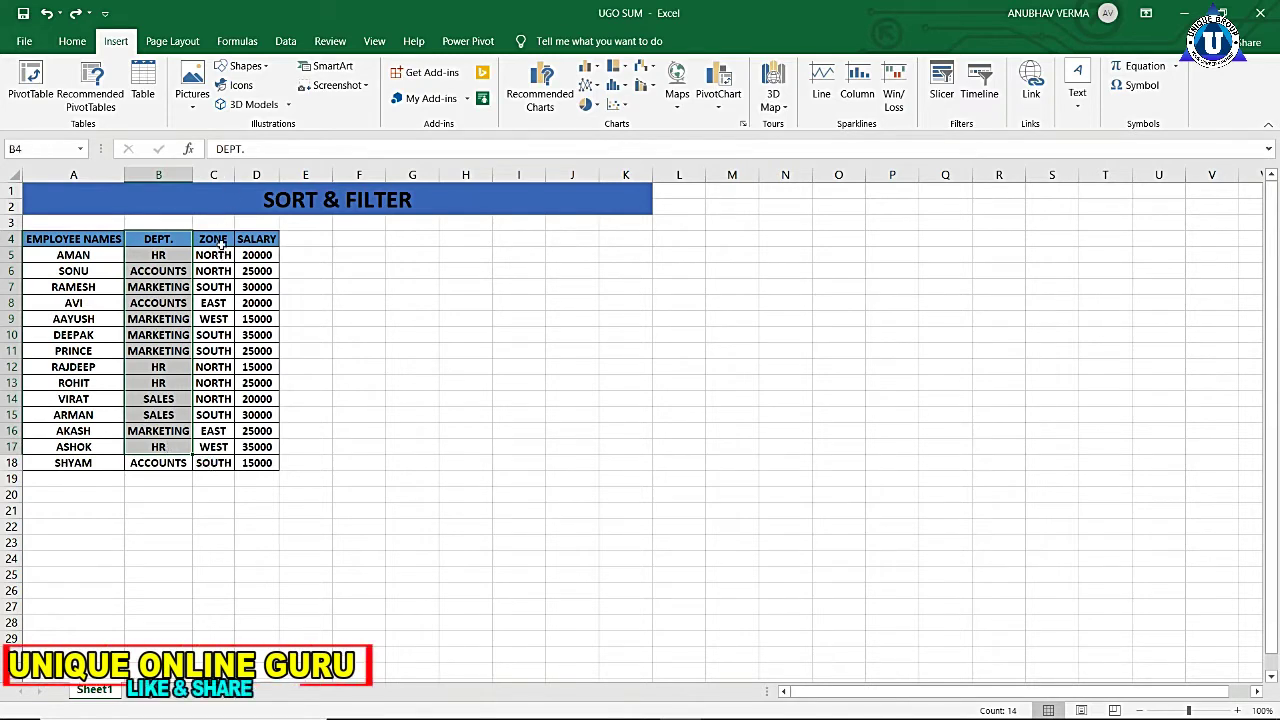
{"action": "left_click_drag", "start_coordinate": [218, 244], "coordinate": [213, 478]}
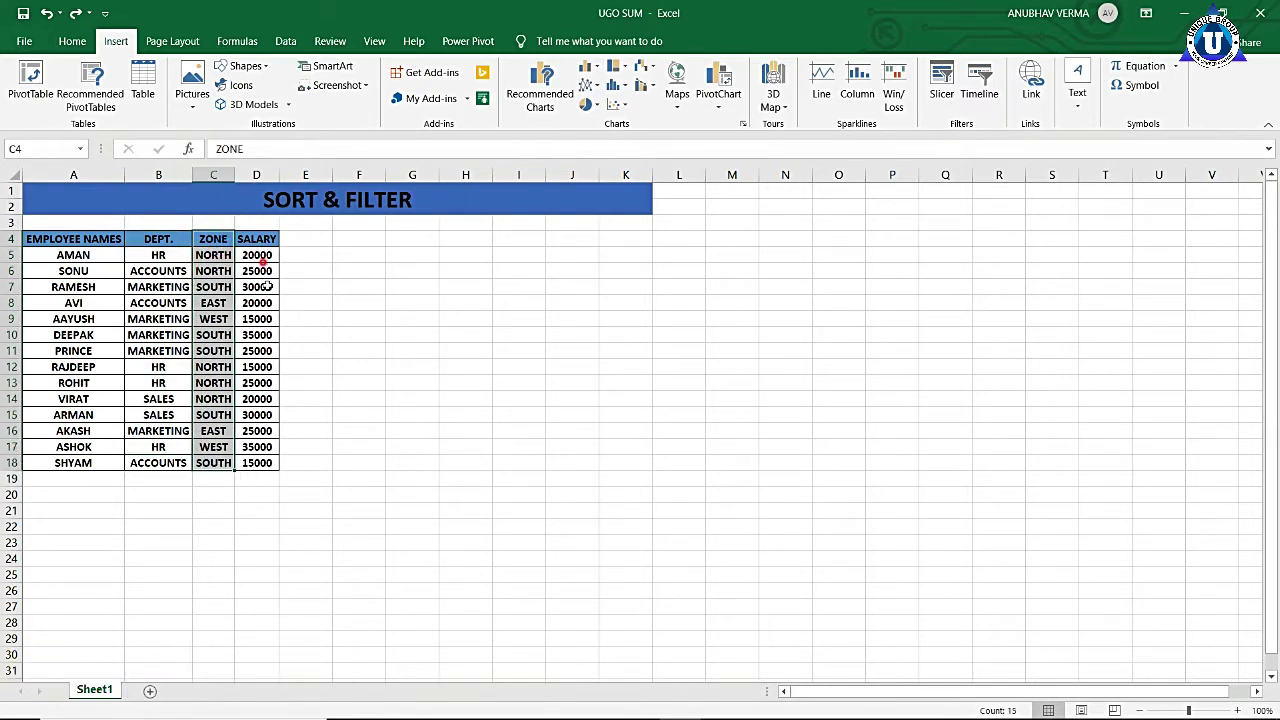
{"action": "left_click_drag", "start_coordinate": [258, 254], "coordinate": [265, 462]}
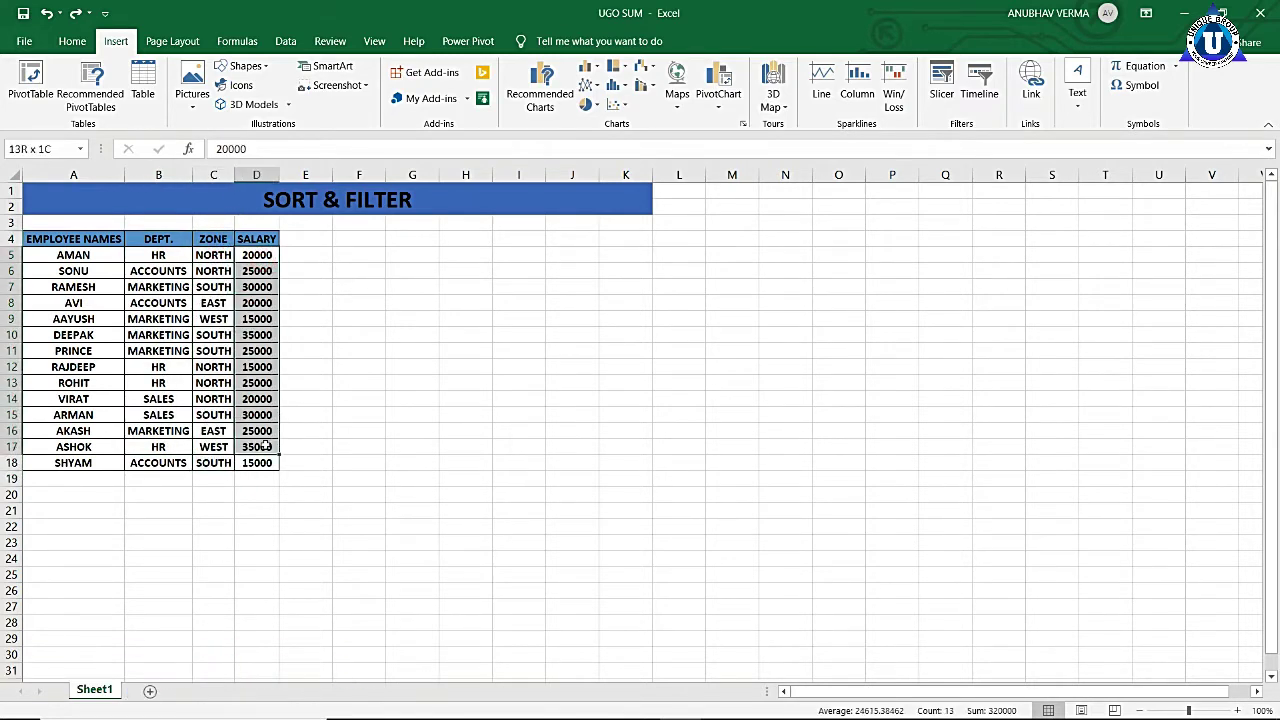
{"action": "left_click", "coordinate": [74, 44]}
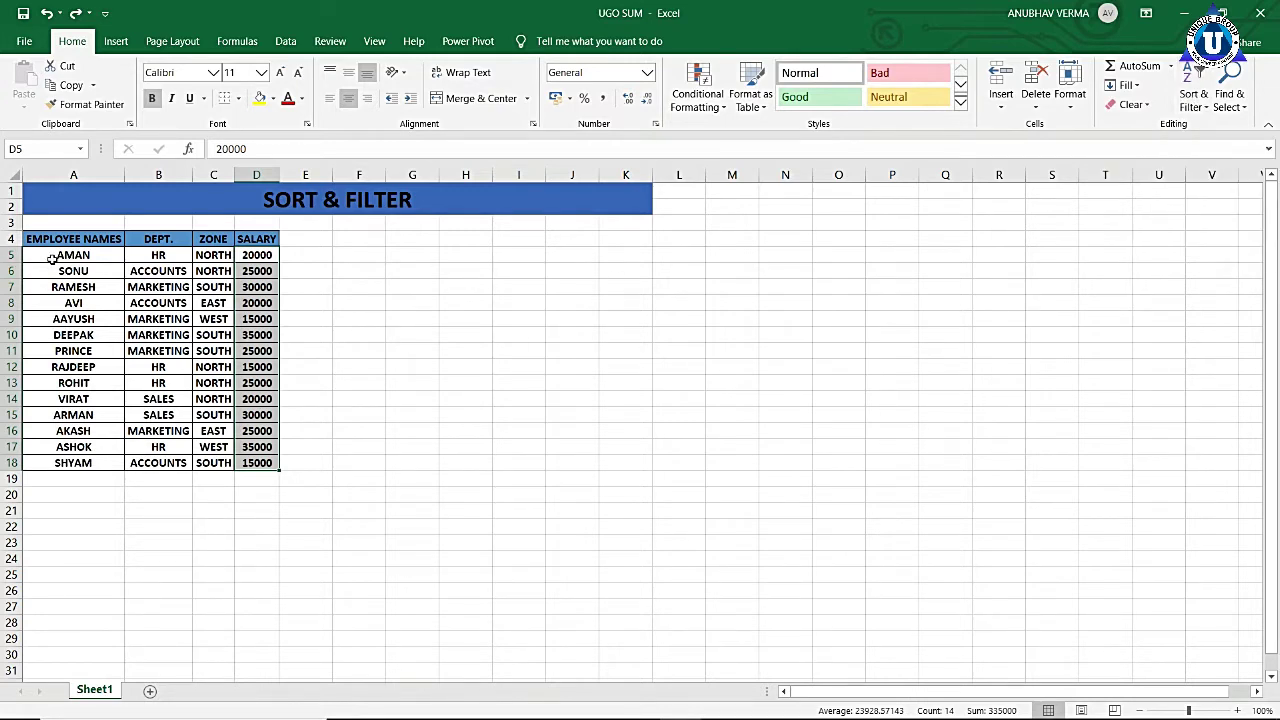
Sort only the names in A5:A18 from Z to A, continuing with the current selection
{"action": "left_click_drag", "start_coordinate": [52, 258], "coordinate": [59, 462]}
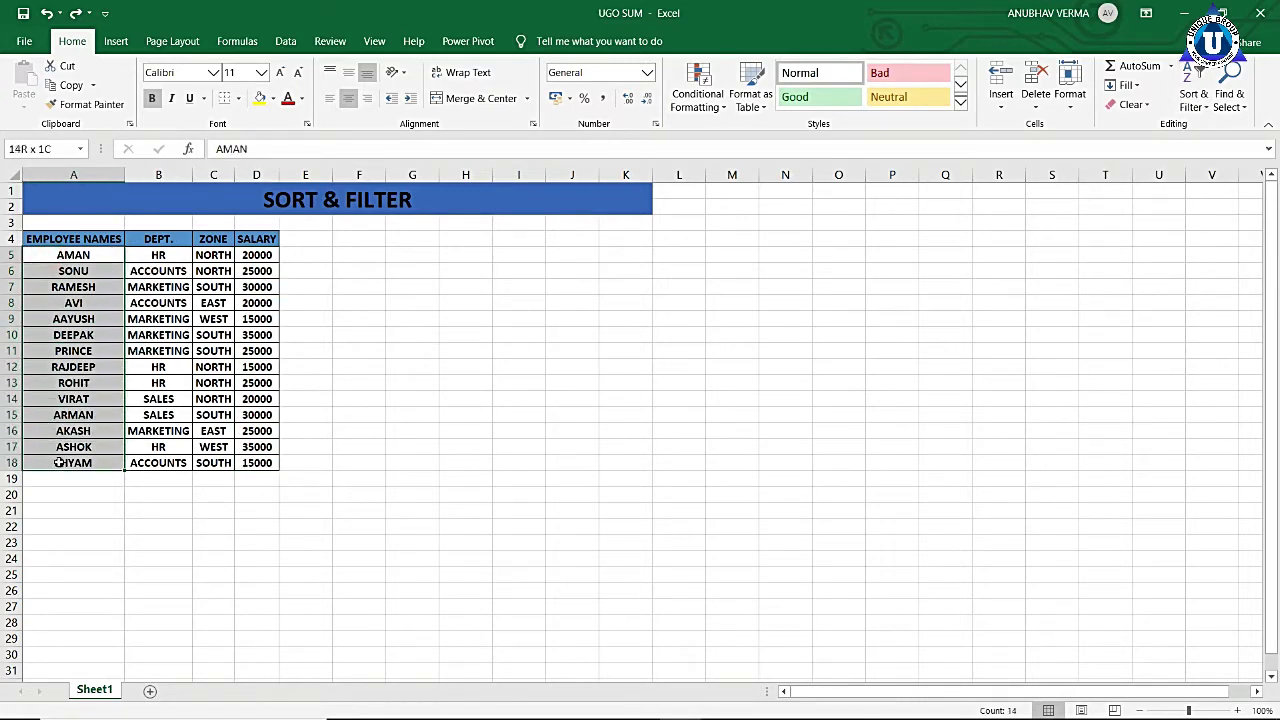
{"action": "left_click", "coordinate": [1197, 95]}
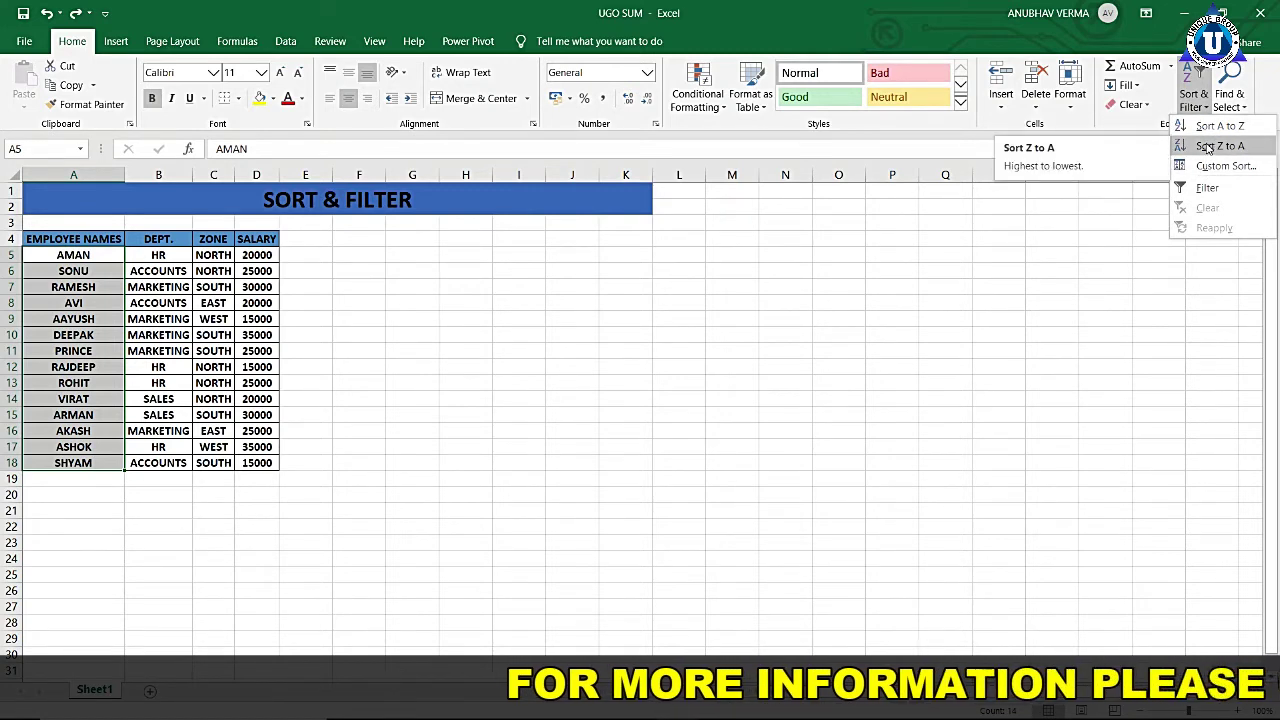
{"action": "left_click", "coordinate": [1208, 148]}
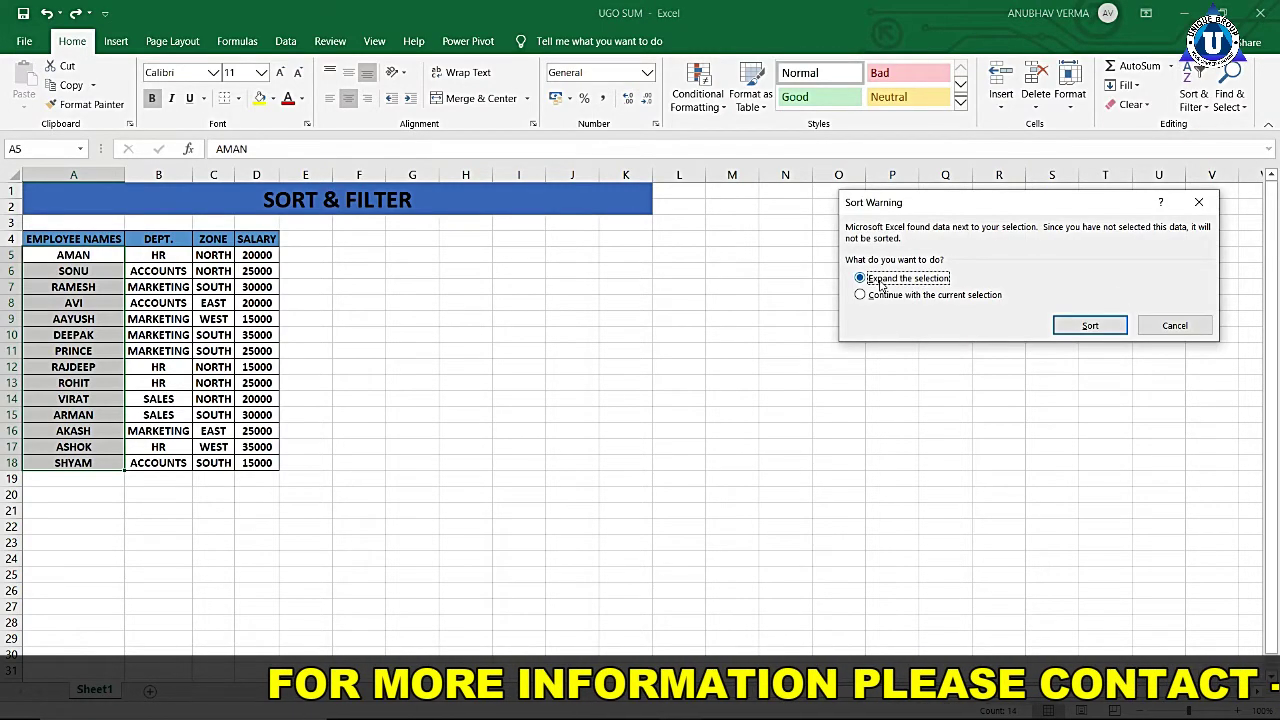
{"action": "left_click_drag", "start_coordinate": [873, 207], "coordinate": [540, 268]}
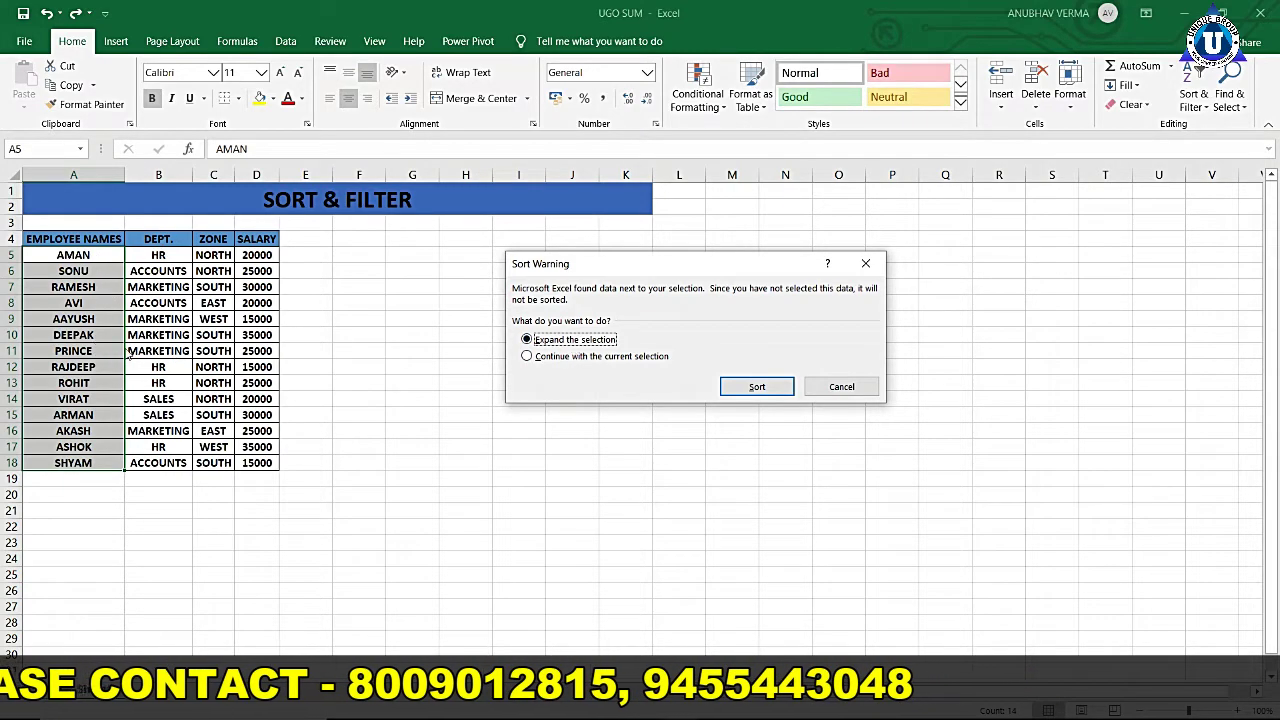
{"action": "left_click", "coordinate": [540, 358]}
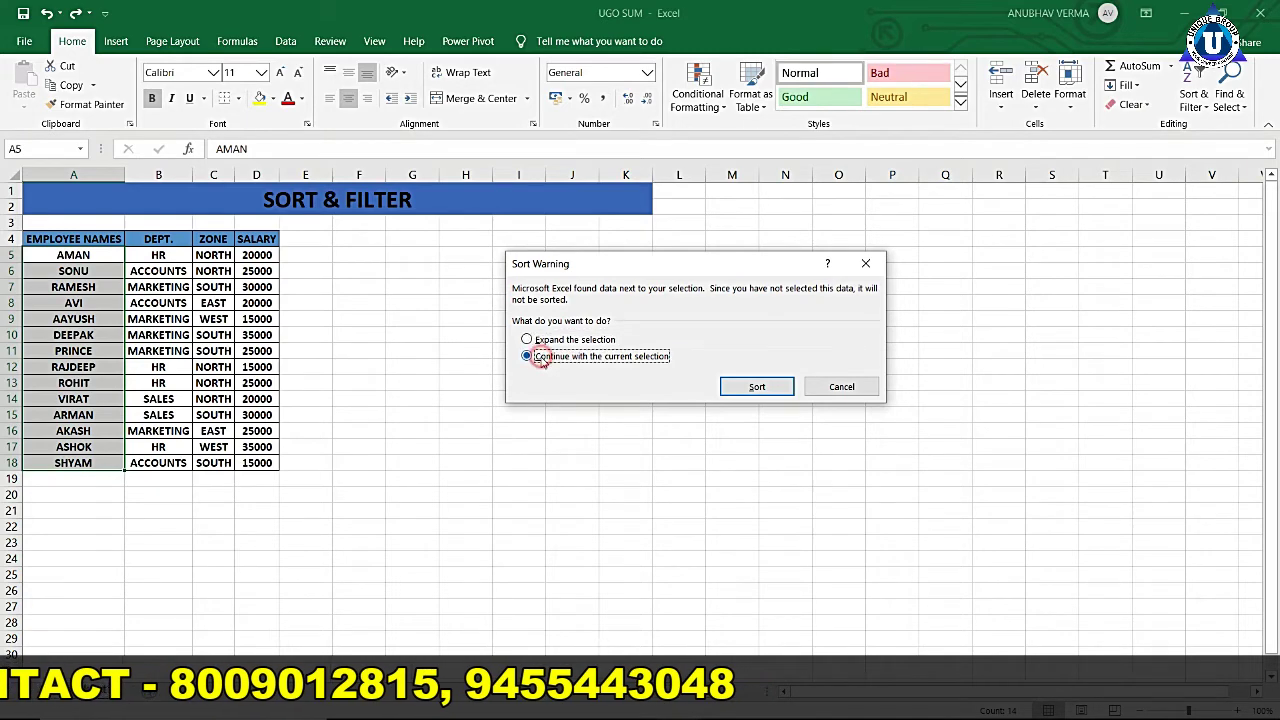
{"action": "left_click", "coordinate": [757, 388]}
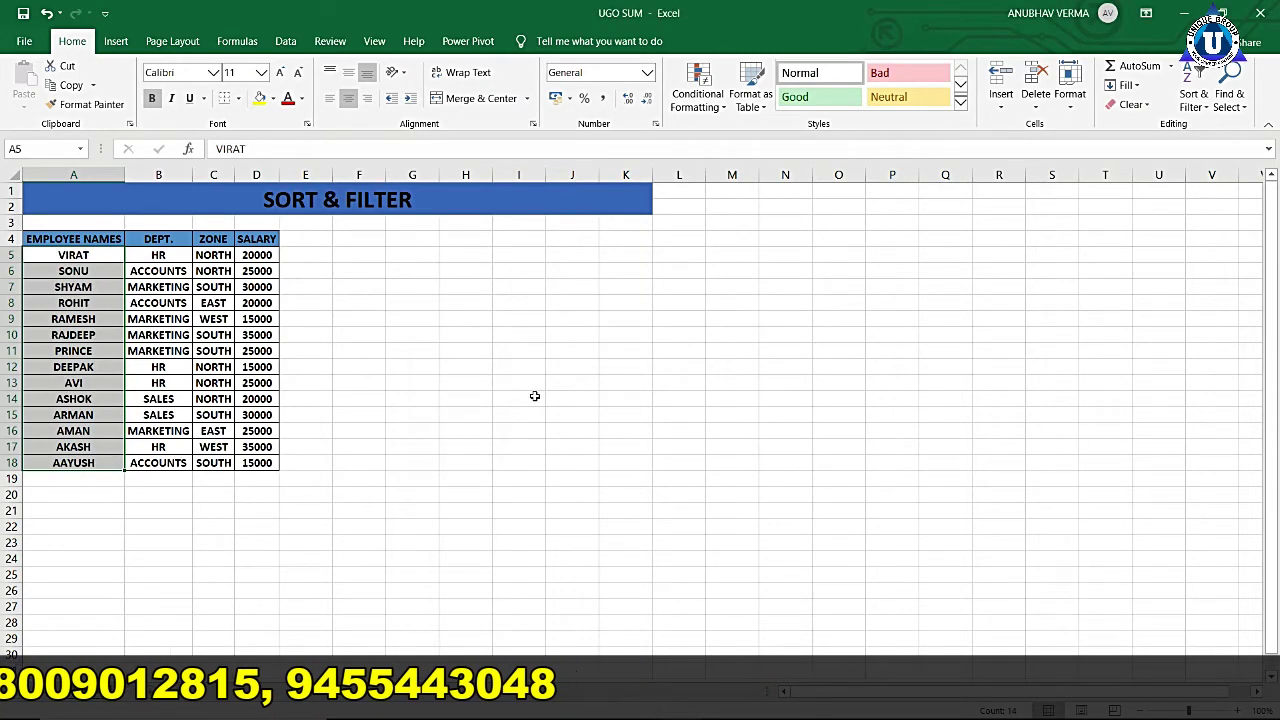
{"action": "left_click", "coordinate": [506, 393]}
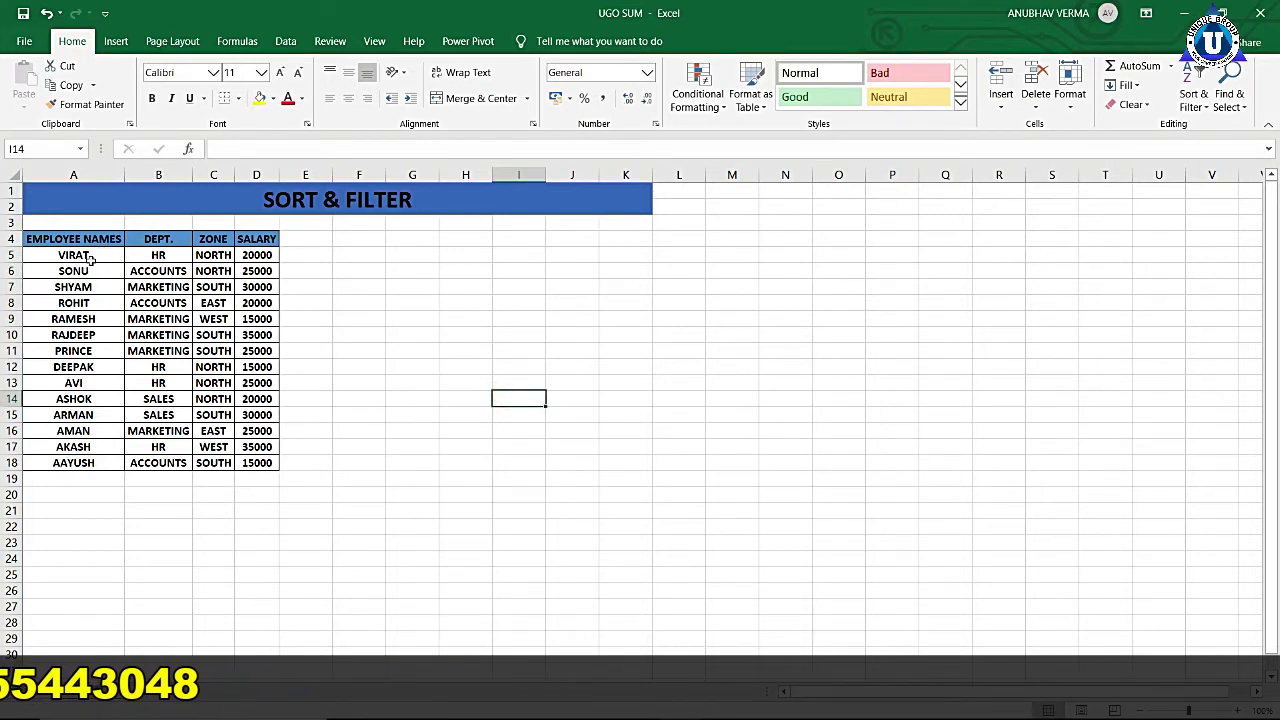
{"action": "left_click_drag", "start_coordinate": [89, 257], "coordinate": [78, 447]}
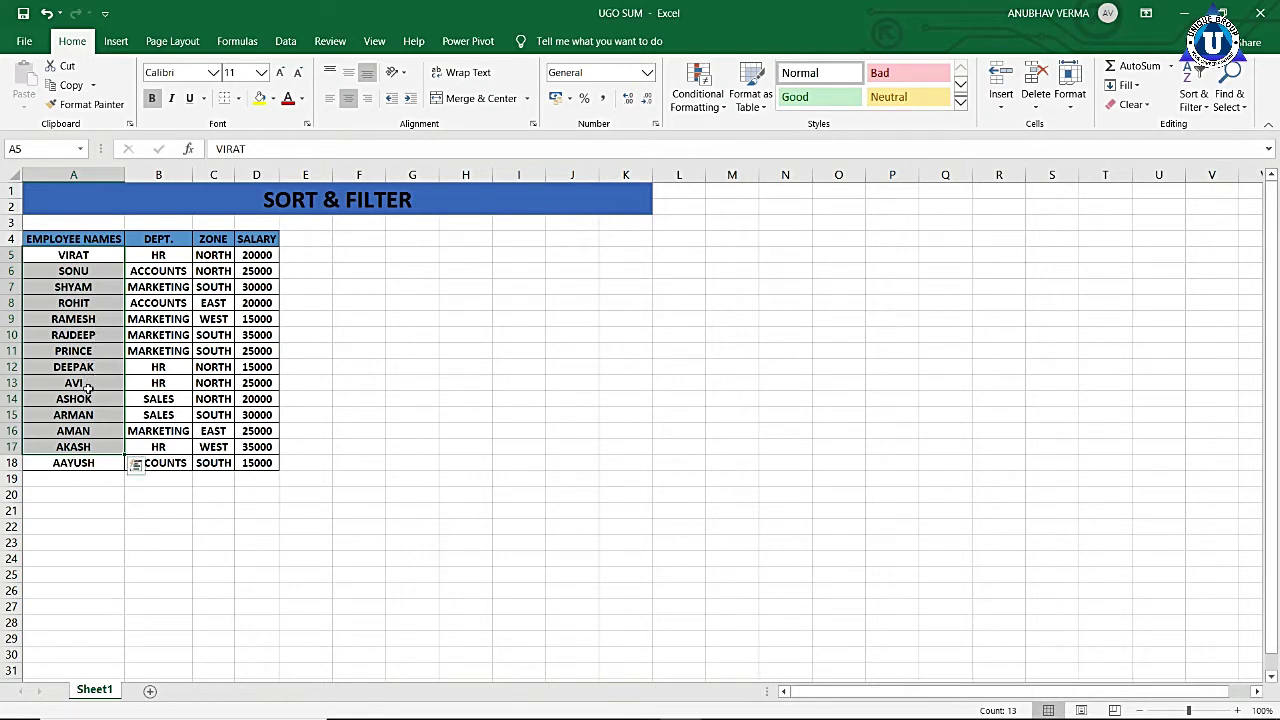
{"action": "left_click", "coordinate": [89, 497]}
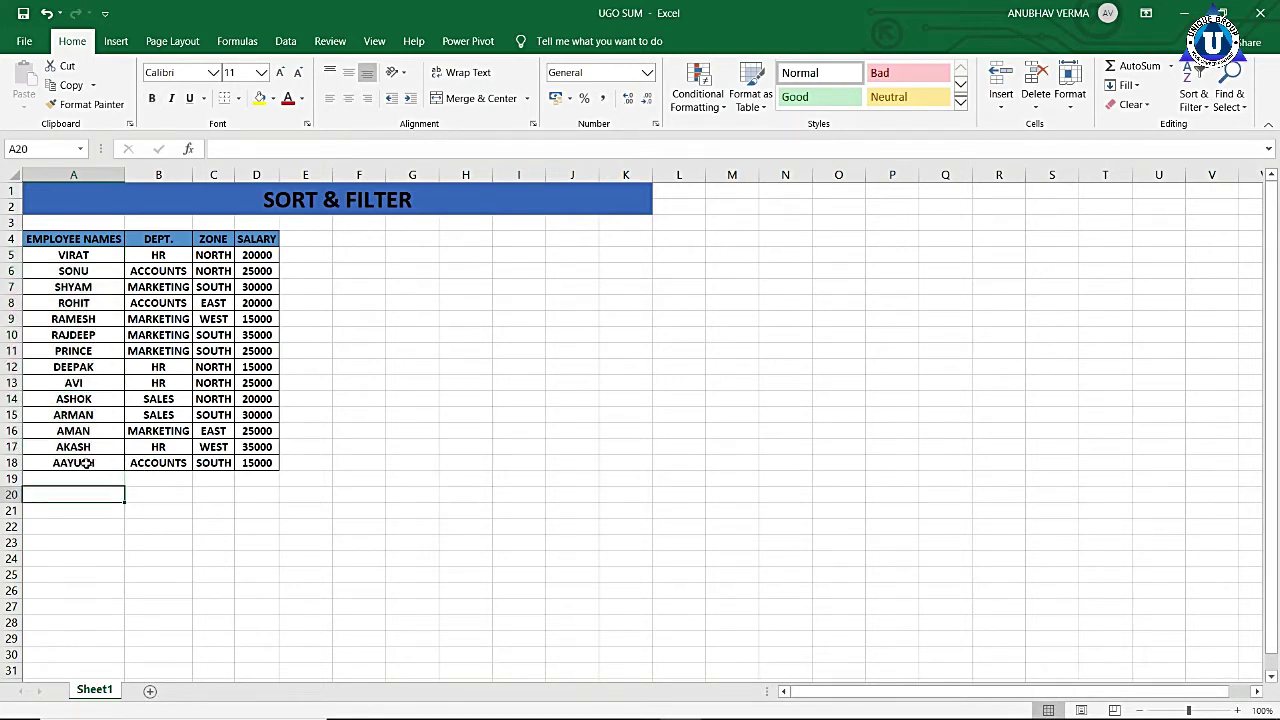
{"action": "left_click", "coordinate": [86, 463]}
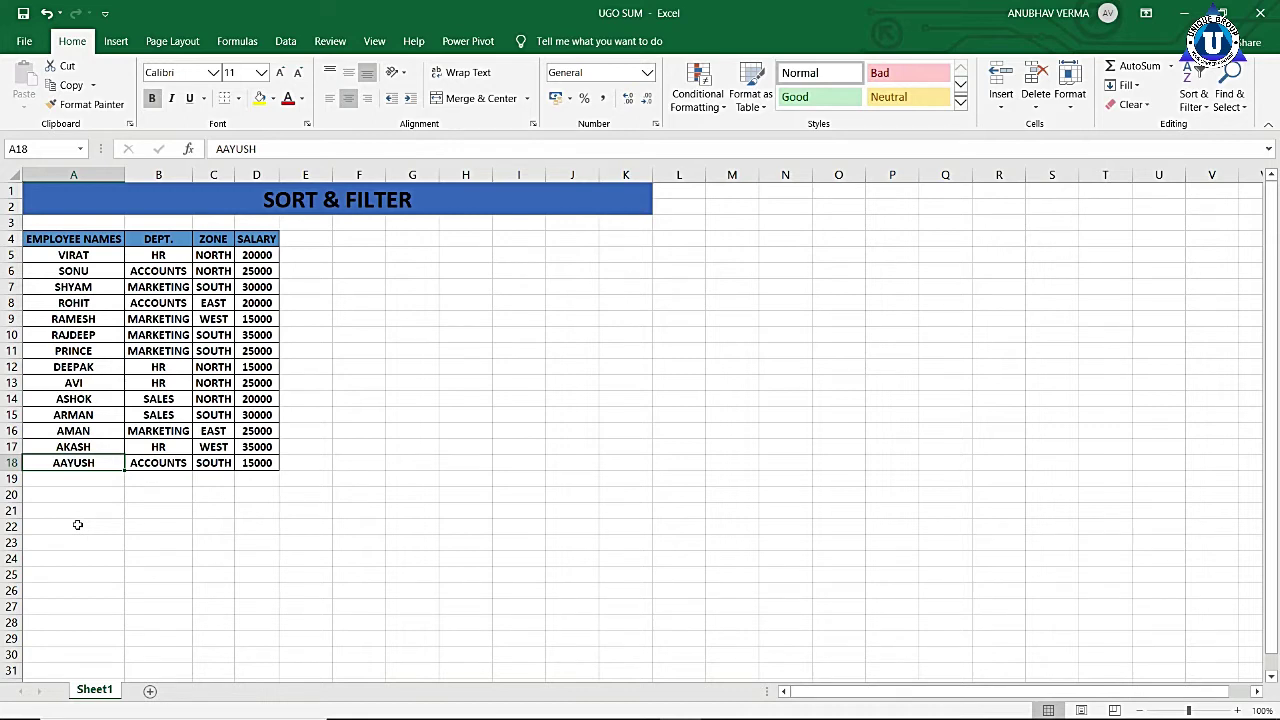
{"action": "left_click_drag", "start_coordinate": [95, 256], "coordinate": [88, 463]}
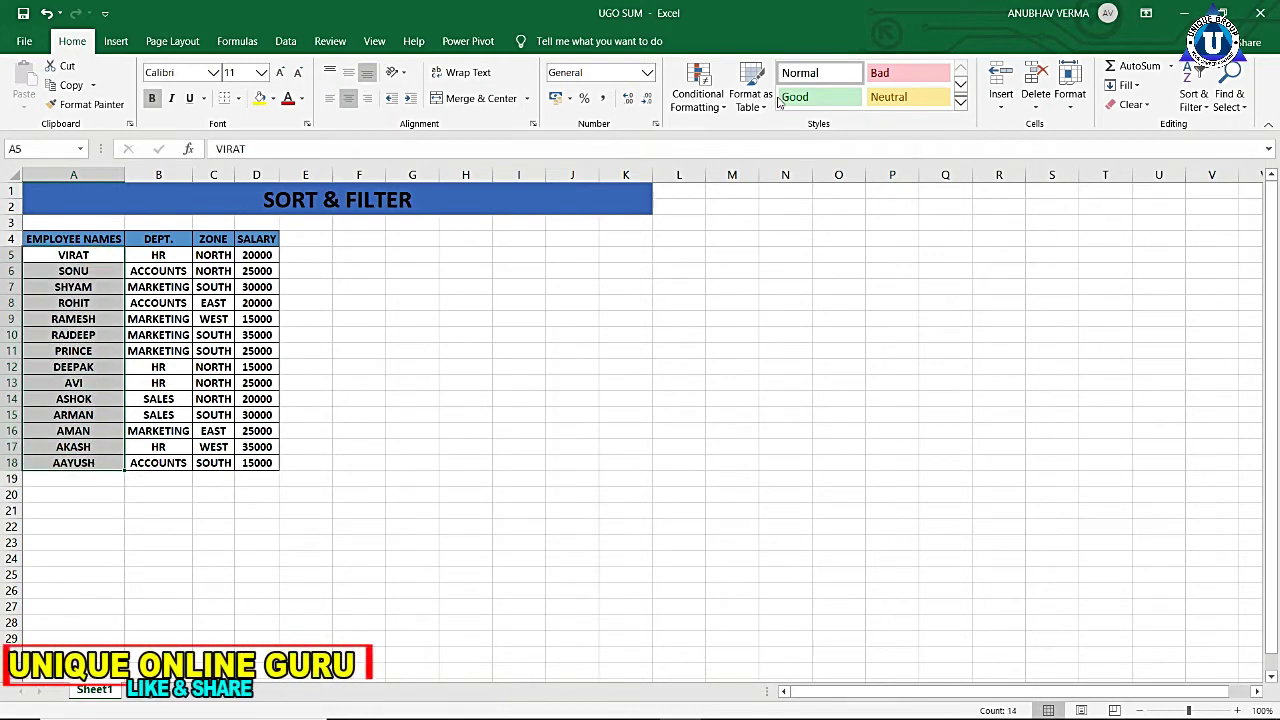
Sort only the names in A5:A18 from A to Z, continuing with the current selection
{"action": "left_click", "coordinate": [1190, 97]}
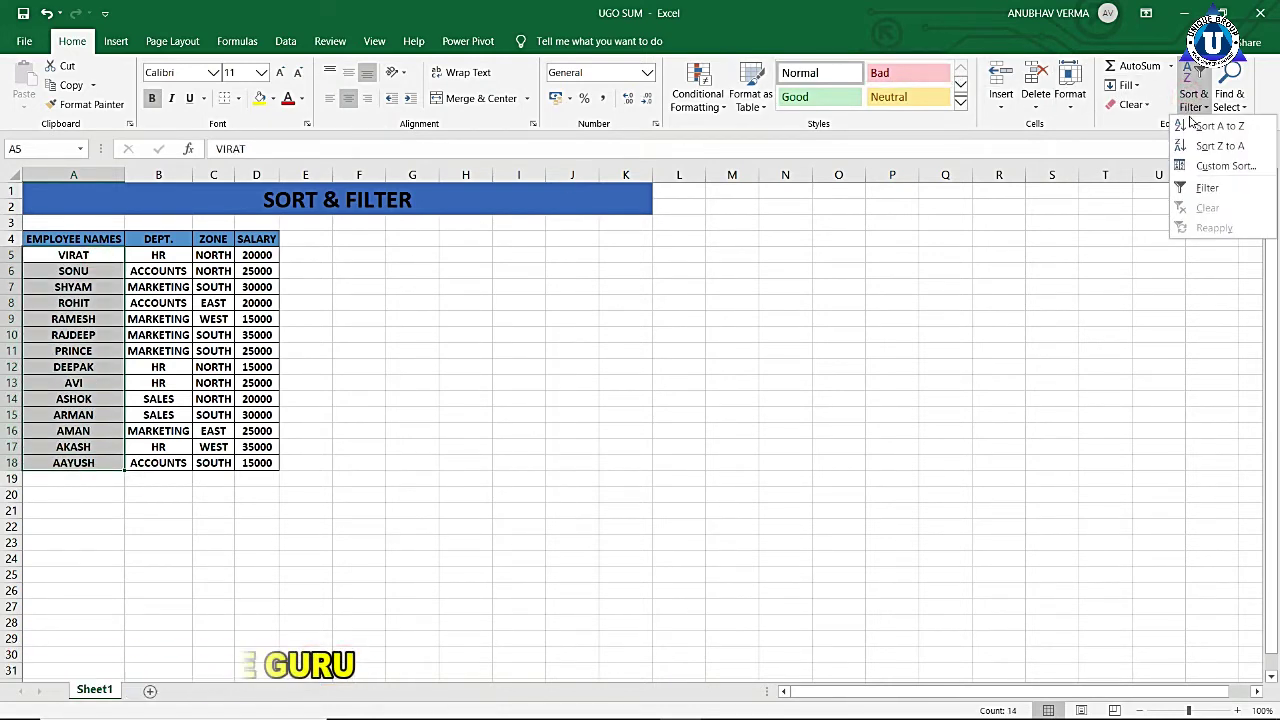
{"action": "left_click", "coordinate": [1193, 128]}
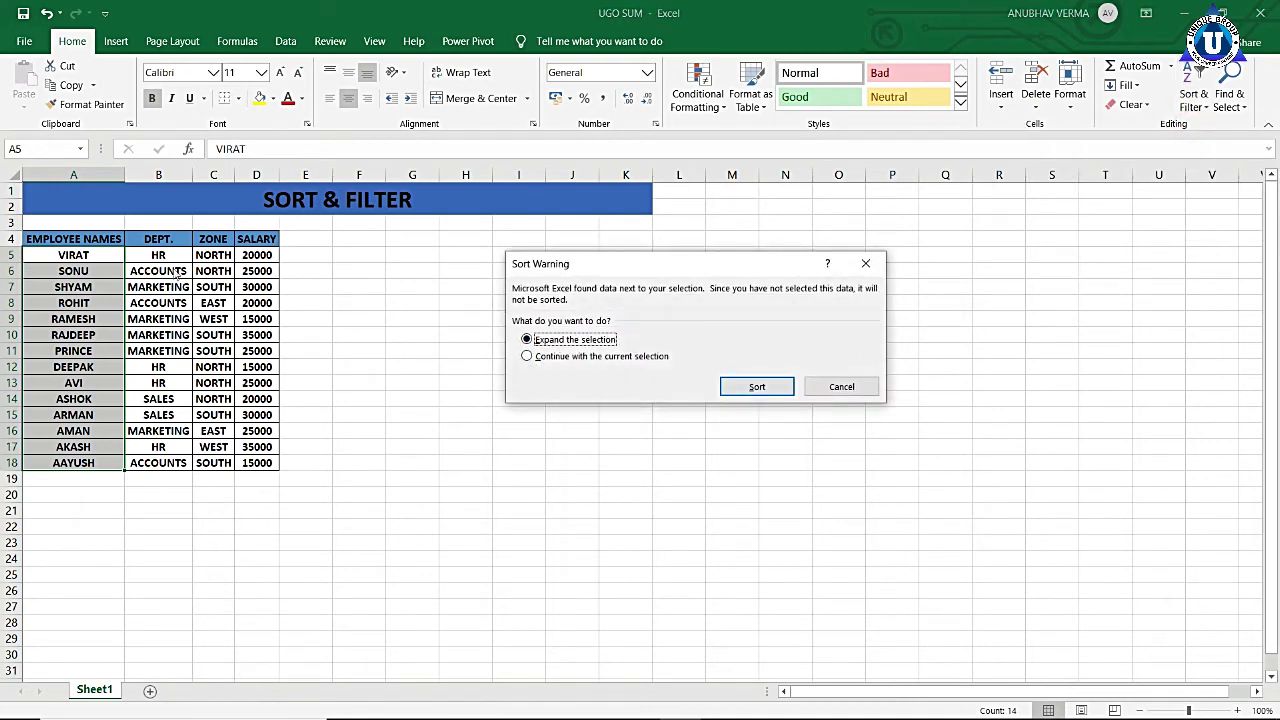
{"action": "left_click", "coordinate": [527, 357]}
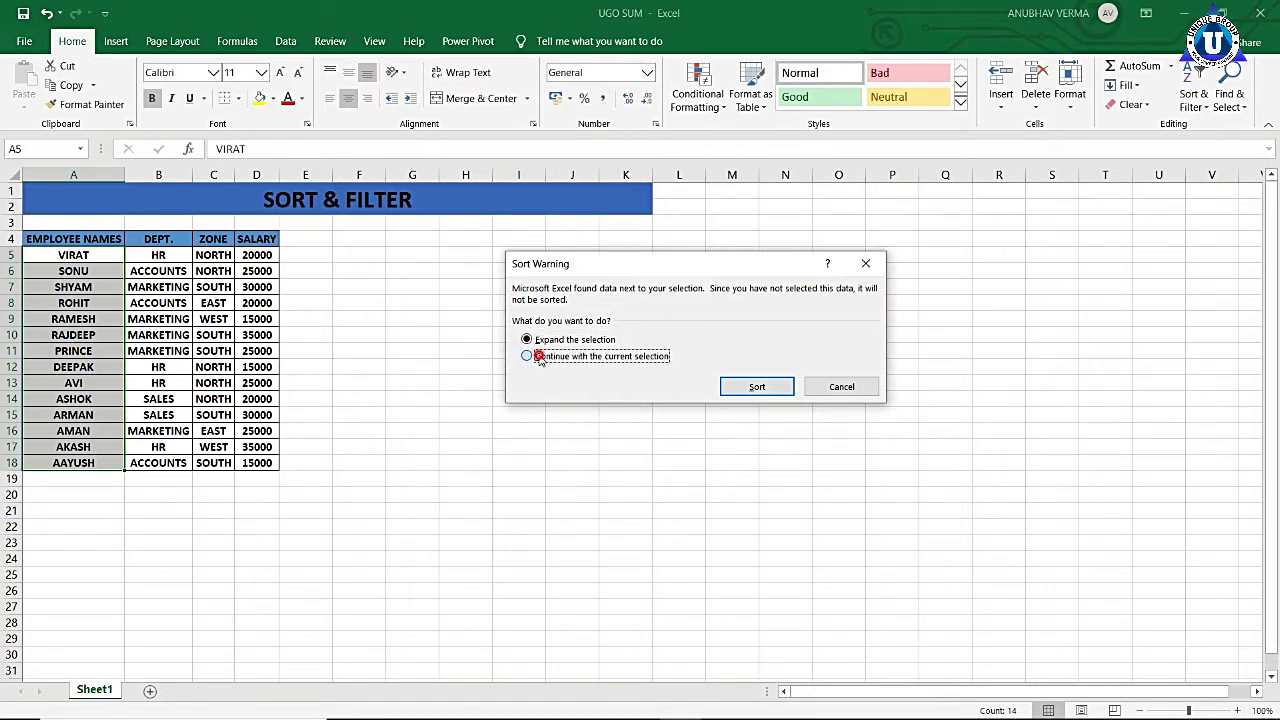
{"action": "left_click", "coordinate": [790, 389]}
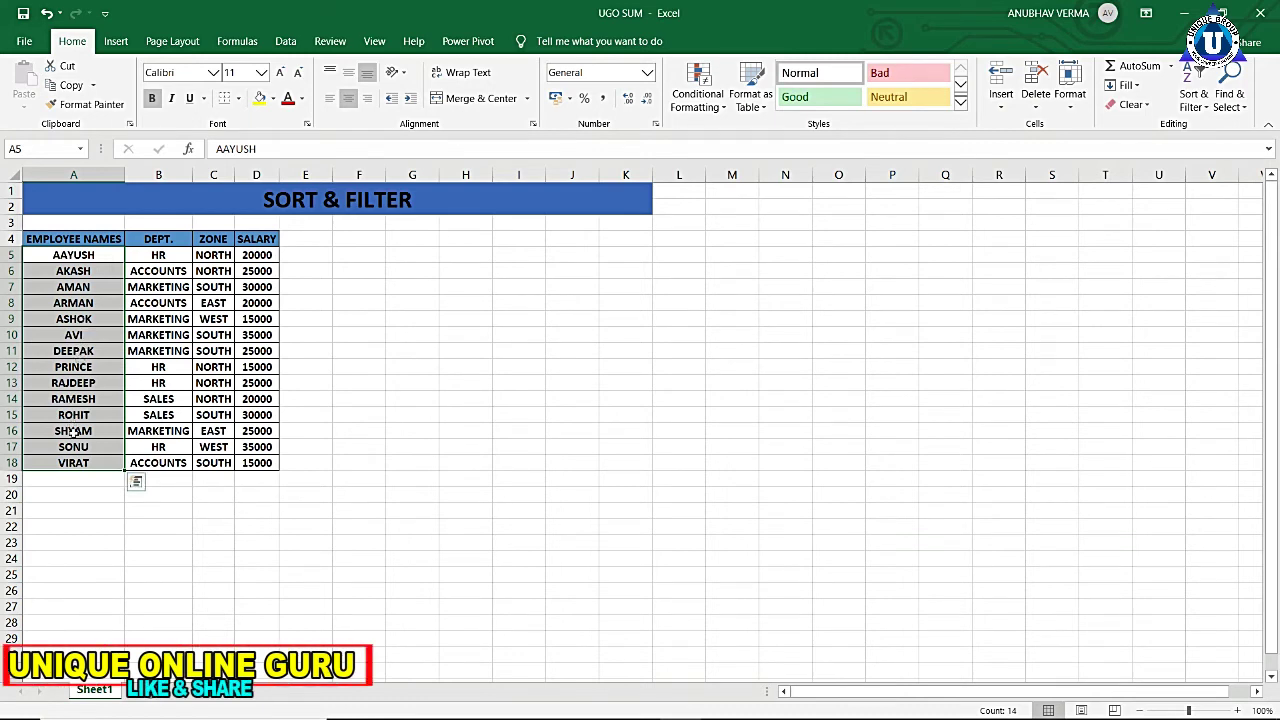
{"action": "left_click", "coordinate": [410, 362]}
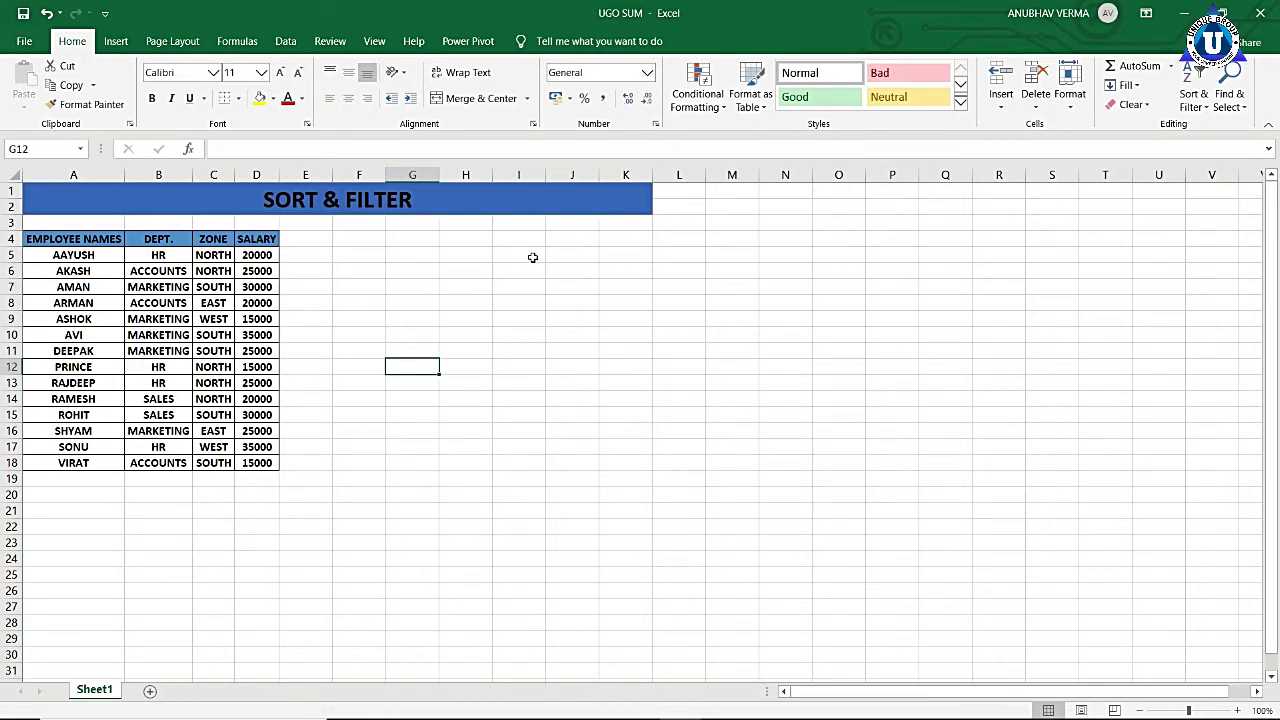
Enter 100, 200, 300, 500, 900, 1000 and 1500 down I5:I11 and select them
{"action": "left_click", "coordinate": [533, 257]}
{"action": "type", "text": "100"}
{"action": "key", "text": "Return"}
{"action": "type", "text": "200"}
{"action": "key", "text": "Return"}
{"action": "type", "text": "3"}
{"action": "key", "text": "Return"}
{"action": "type", "text": "5"}
{"action": "key", "text": "Return"}
{"action": "type", "text": "900"}
{"action": "key", "text": "Return"}
{"action": "type", "text": "100"}
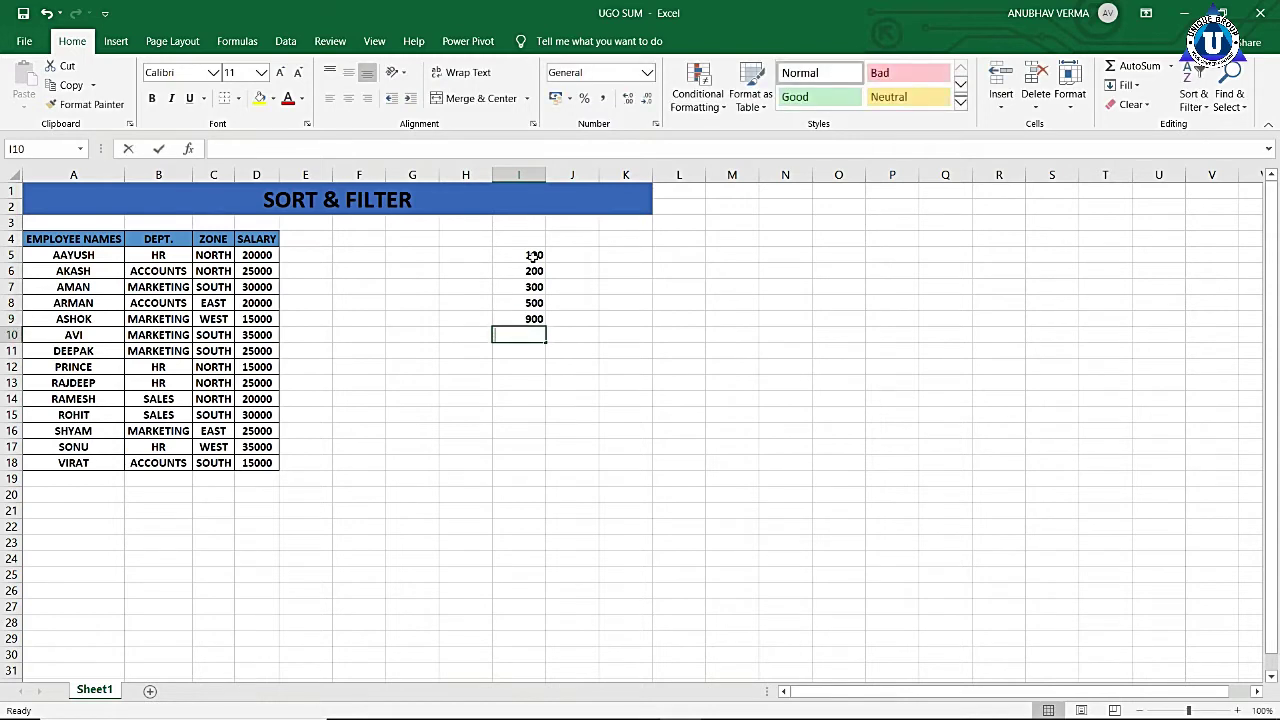
{"action": "type", "text": "0"}
{"action": "key", "text": "Return"}
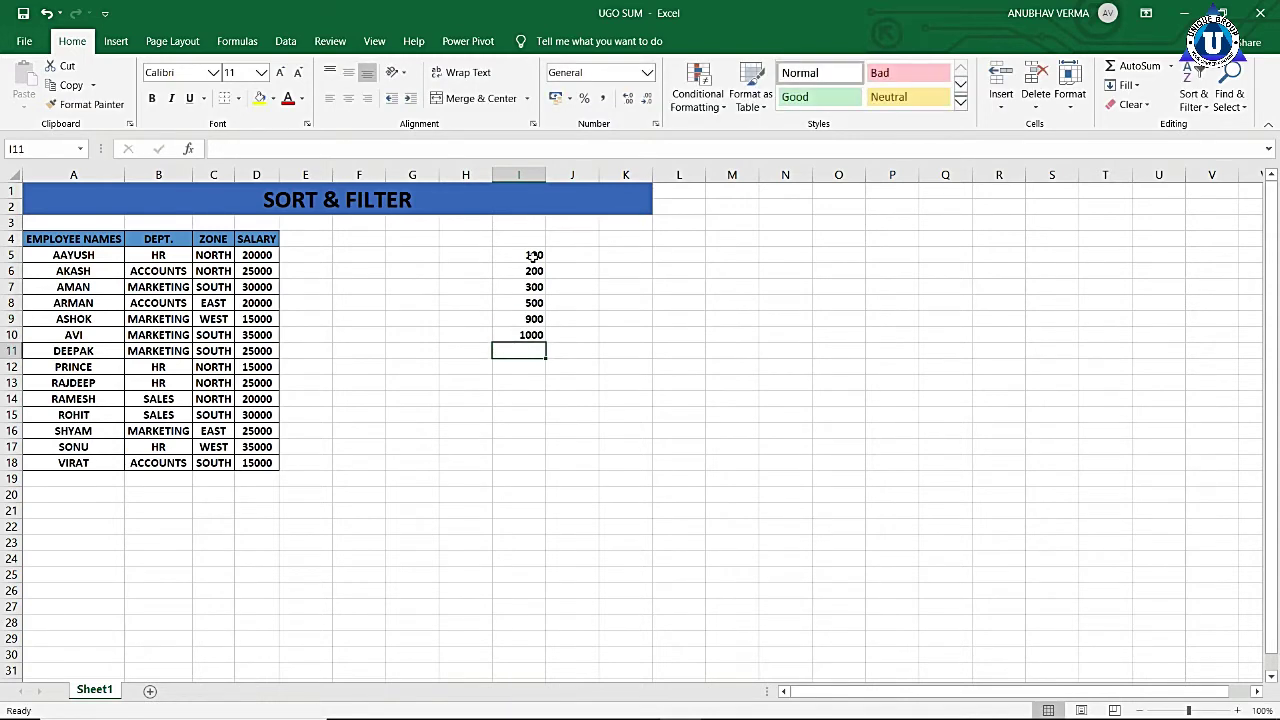
{"action": "type", "text": "1500"}
{"action": "key", "text": "Return"}
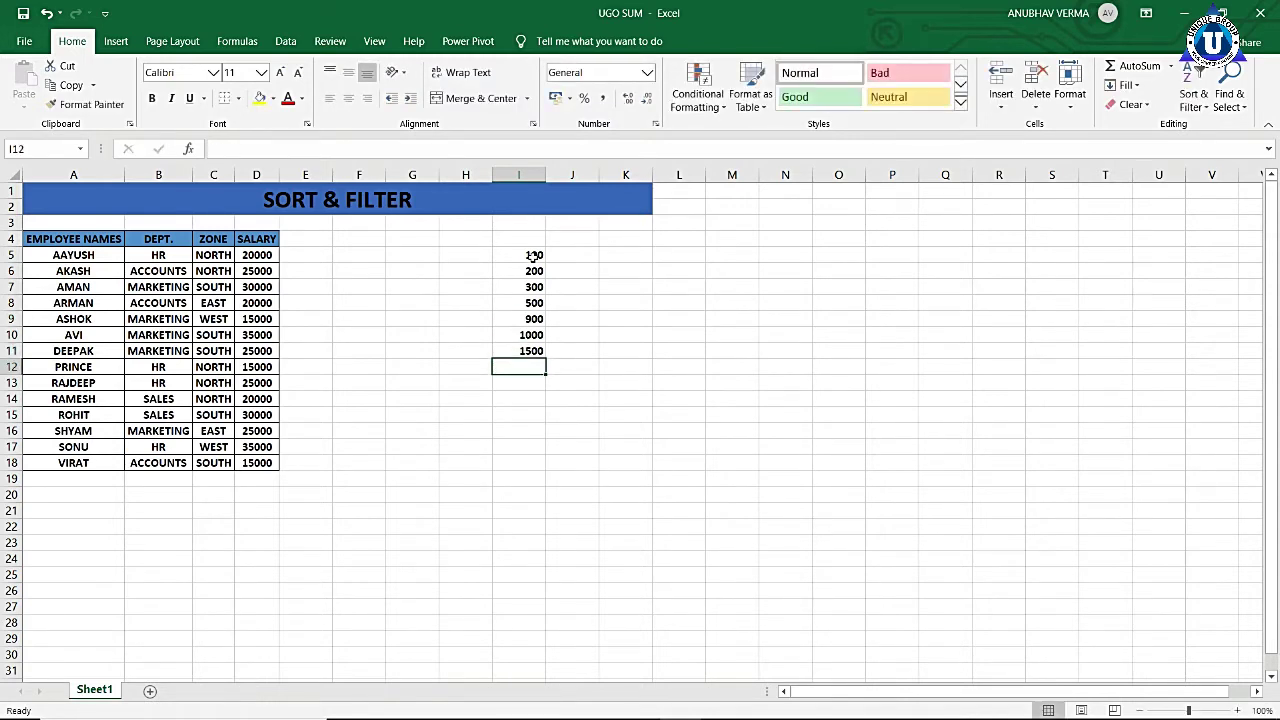
{"action": "left_click_drag", "start_coordinate": [525, 252], "coordinate": [530, 350]}
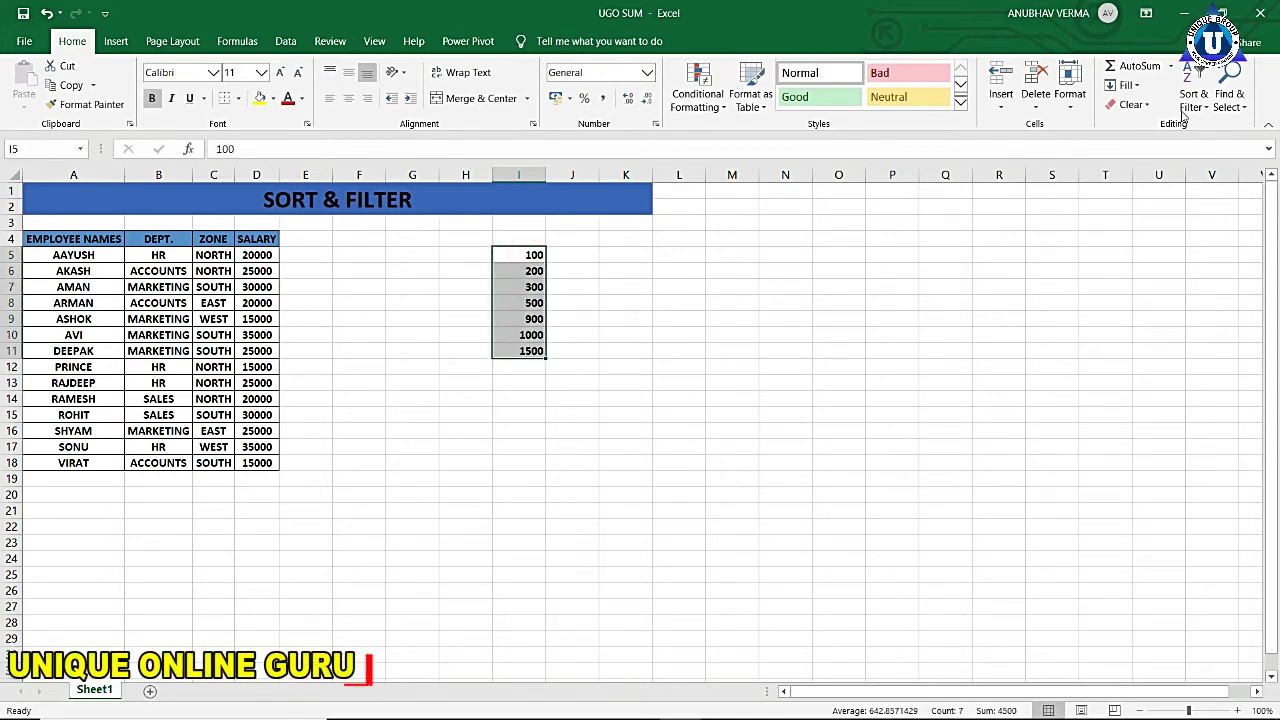
Sort the I5:I11 numbers largest to smallest, so 1500 is first and 100 last
{"action": "left_click", "coordinate": [1191, 108]}
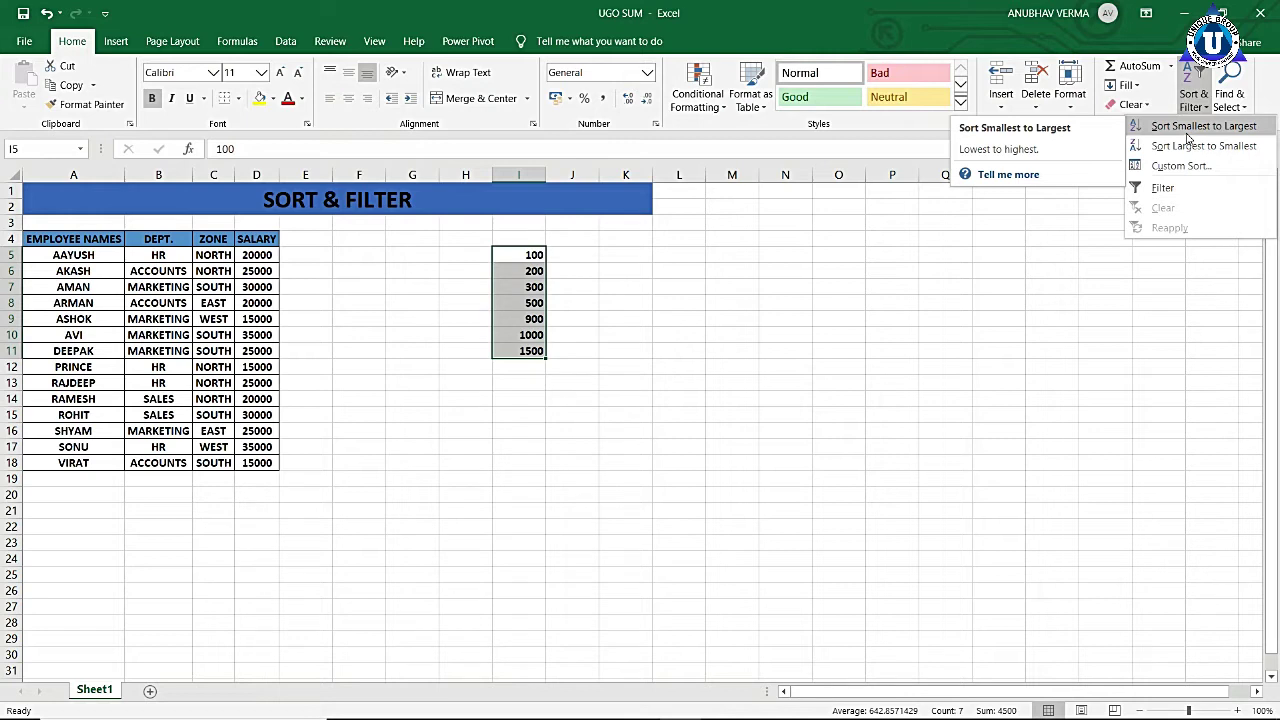
{"action": "left_click", "coordinate": [1188, 128]}
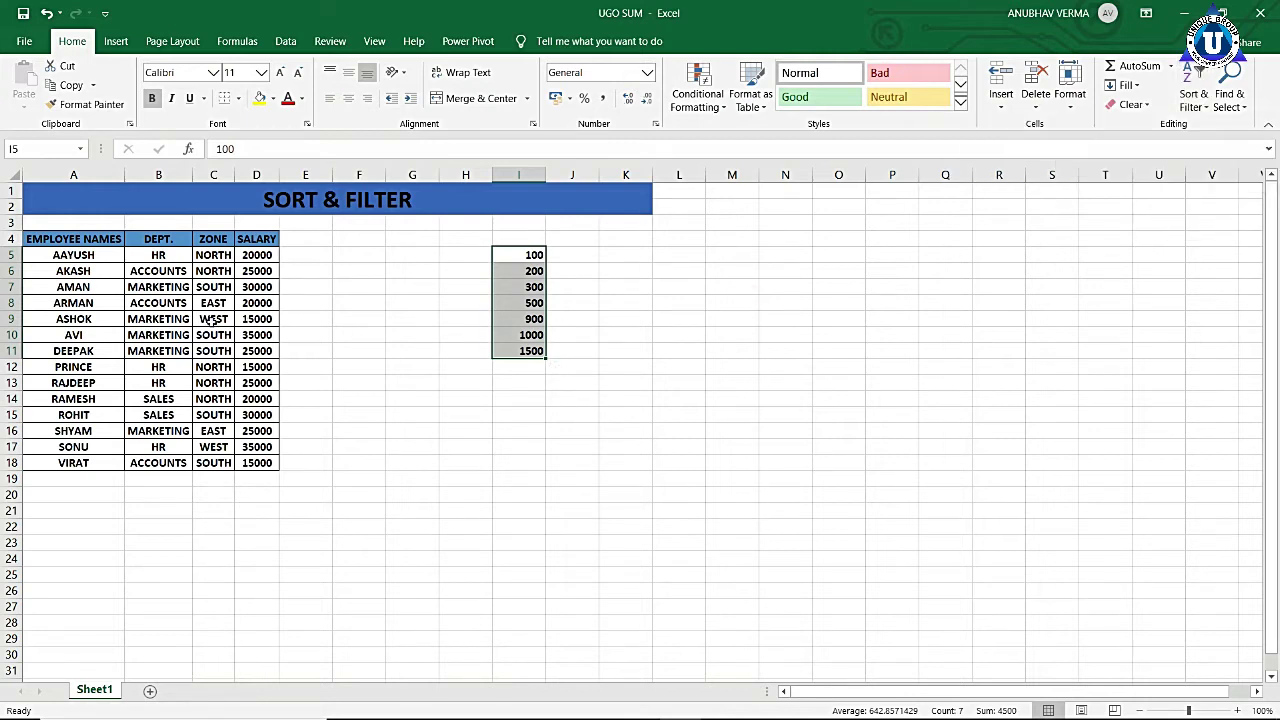
{"action": "left_click_drag", "start_coordinate": [106, 254], "coordinate": [75, 398]}
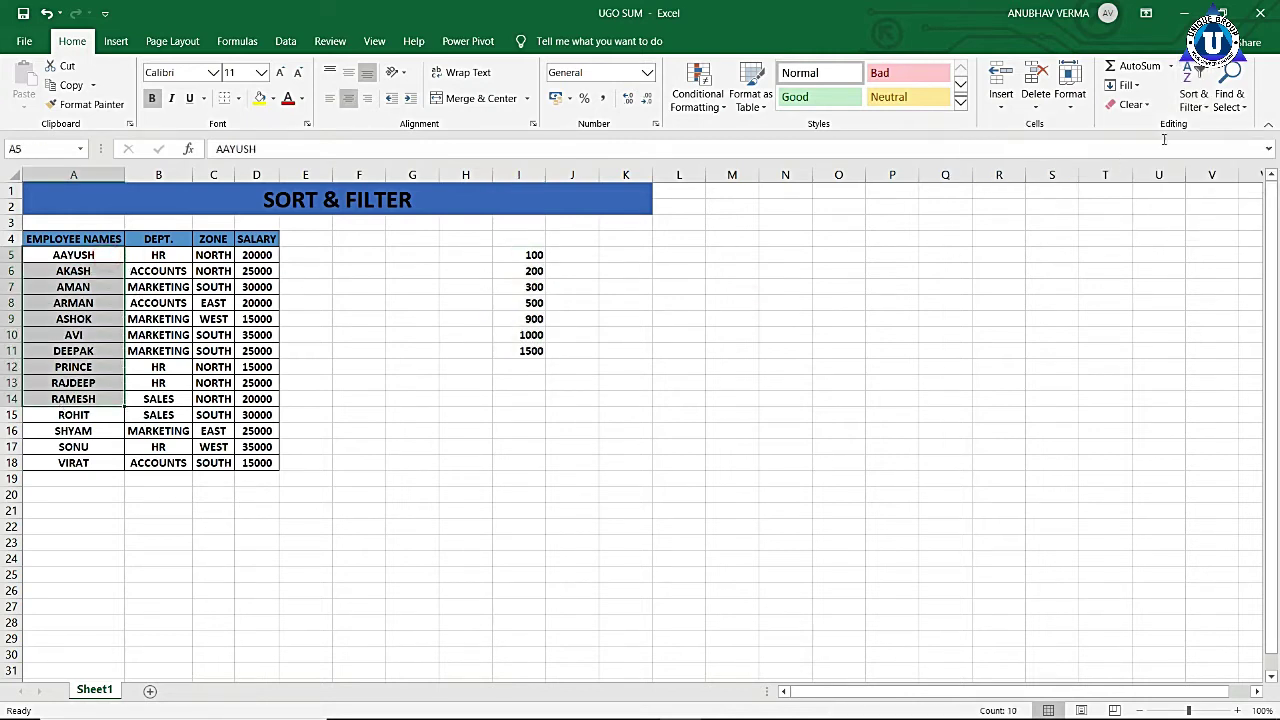
{"action": "left_click", "coordinate": [1192, 100]}
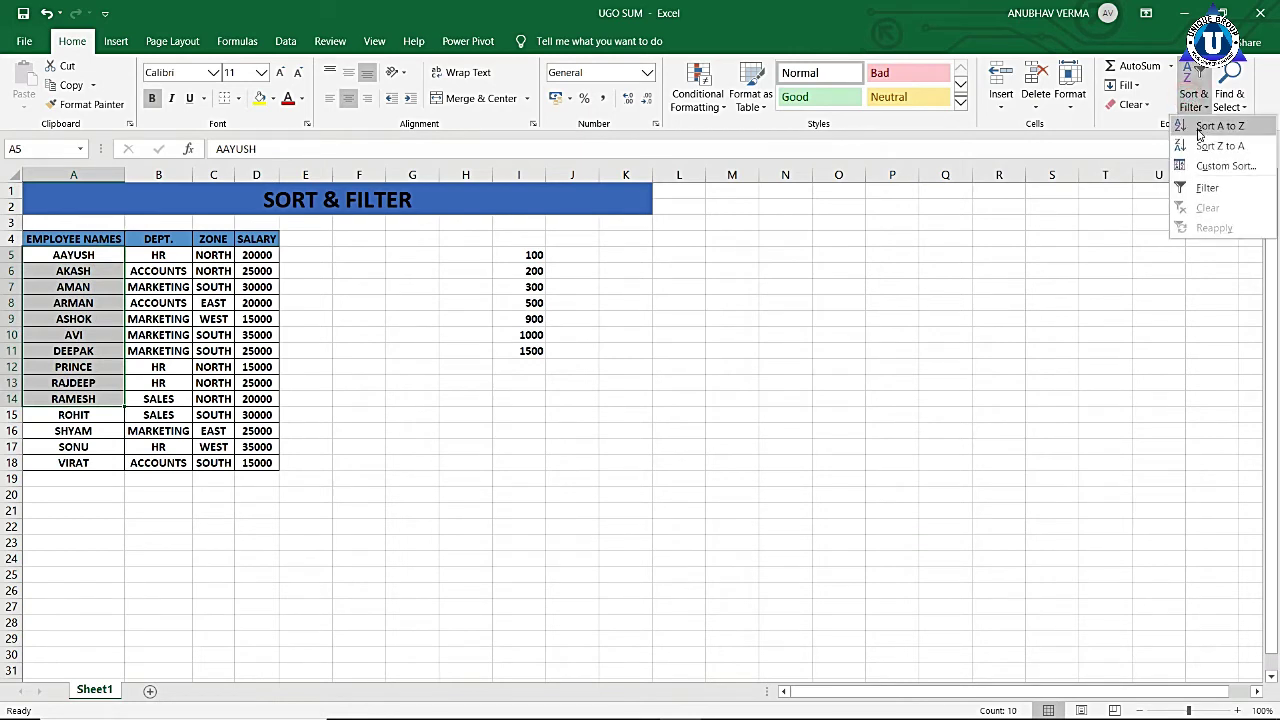
{"action": "left_click", "coordinate": [884, 296]}
{"action": "left_click_drag", "start_coordinate": [536, 260], "coordinate": [536, 350]}
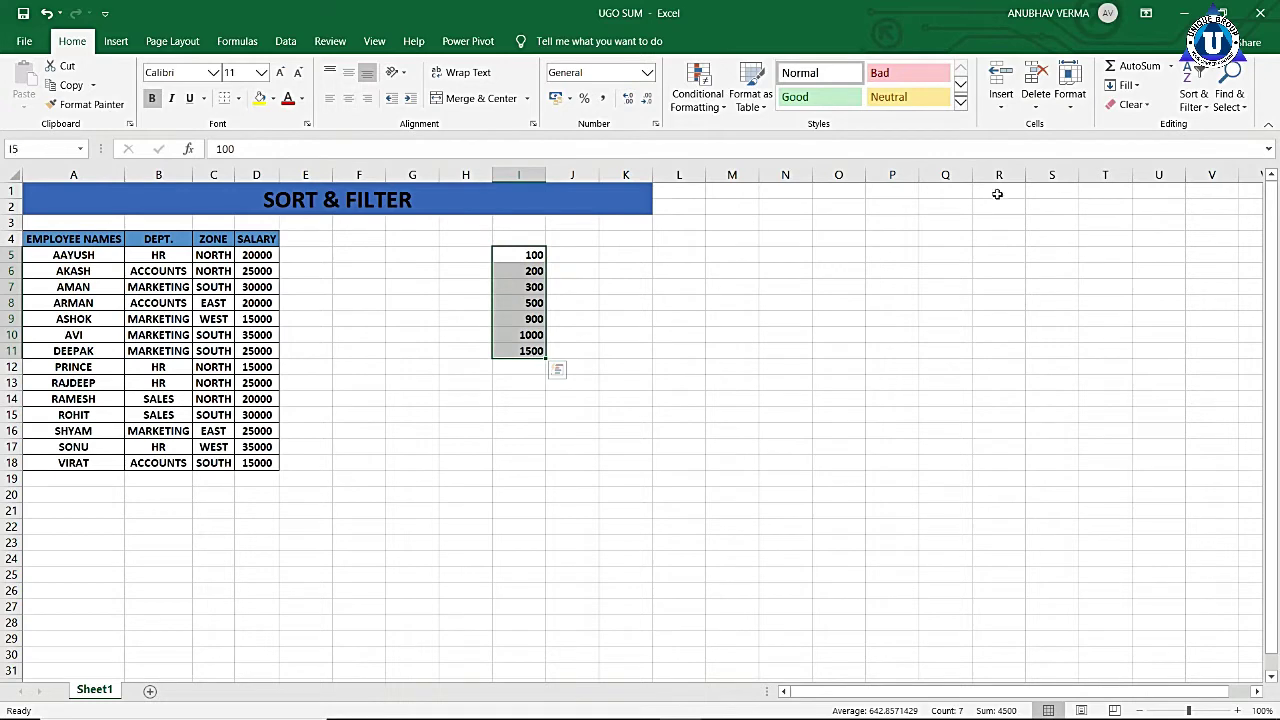
{"action": "left_click", "coordinate": [1192, 100]}
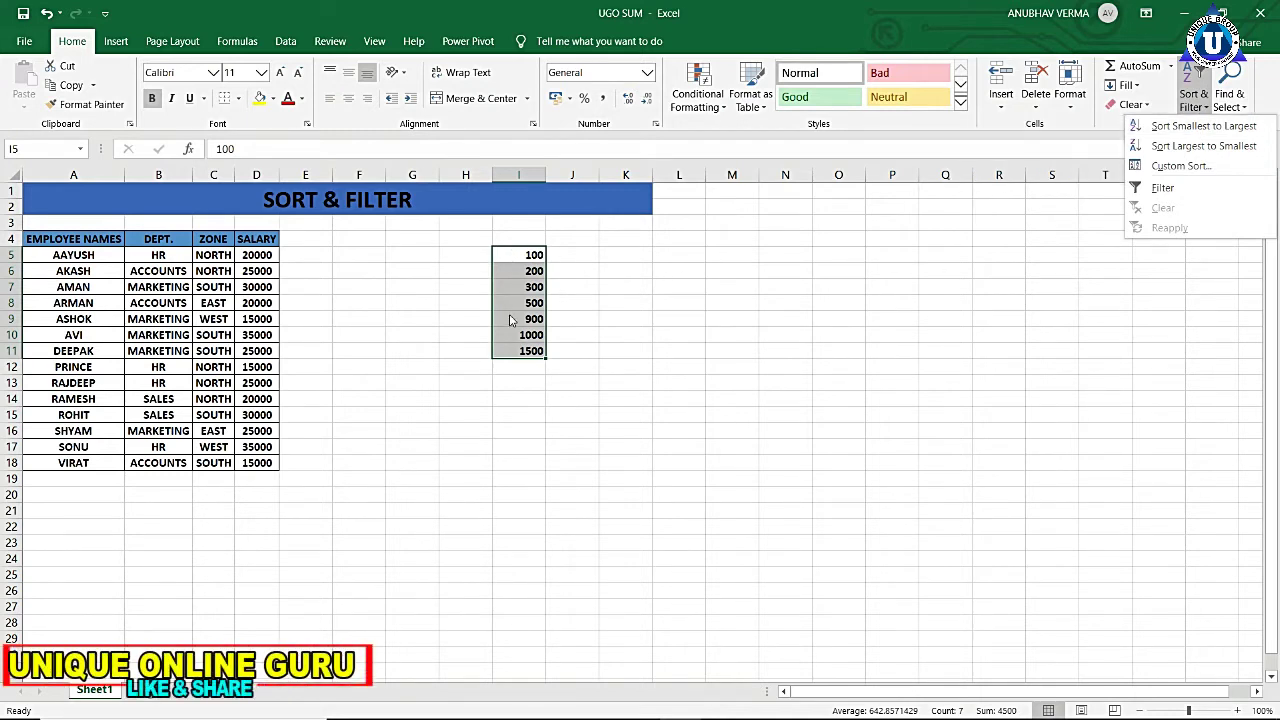
{"action": "left_click", "coordinate": [1205, 146]}
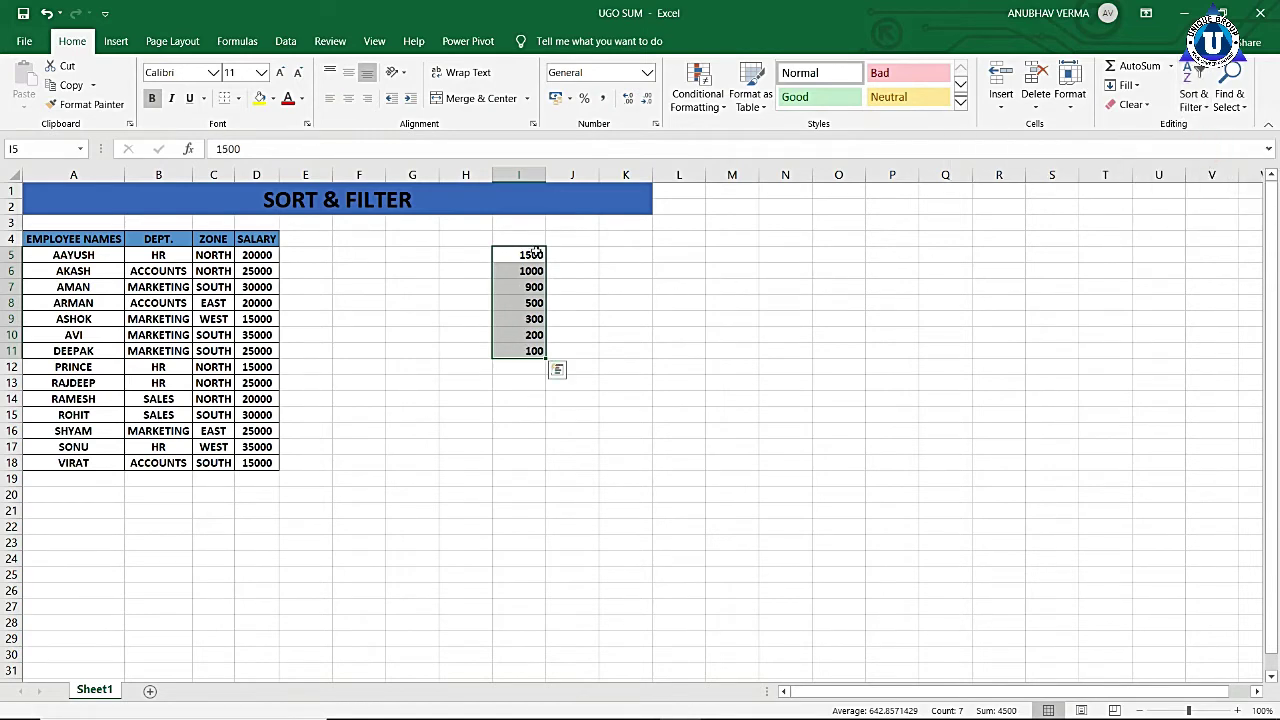
{"action": "left_click_drag", "start_coordinate": [566, 254], "coordinate": [640, 385]}
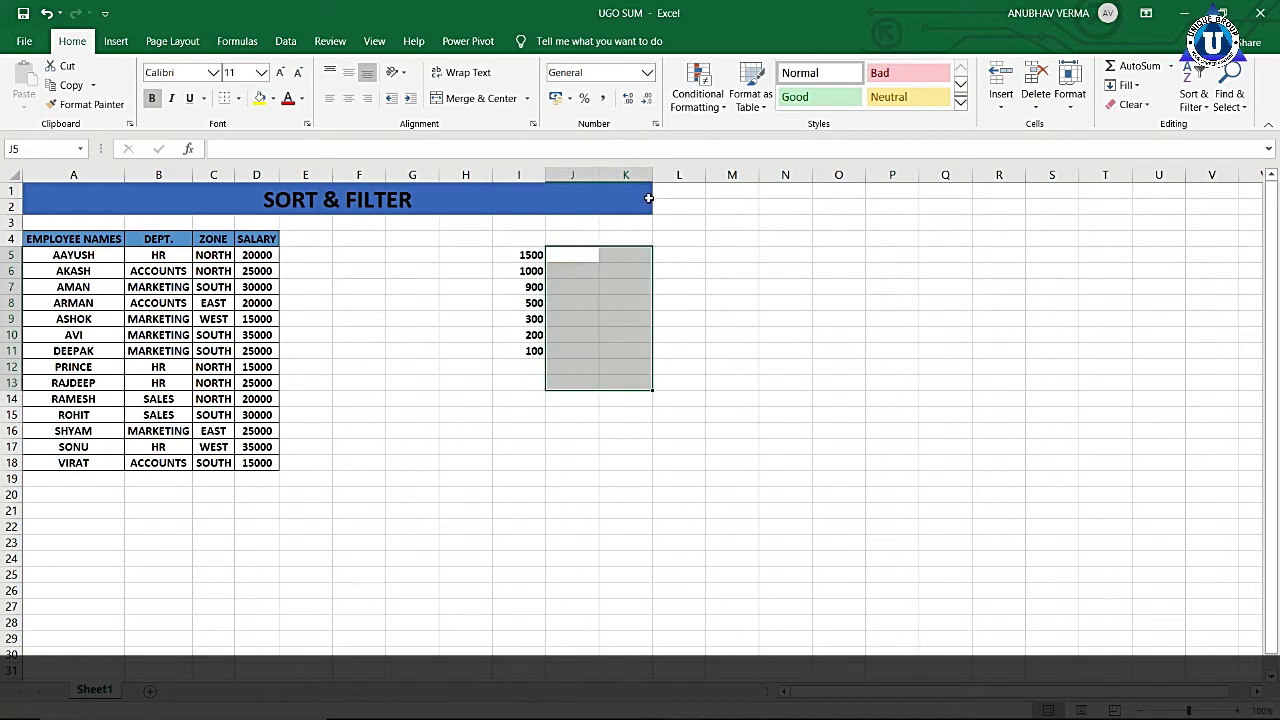
{"action": "left_click_drag", "start_coordinate": [672, 270], "coordinate": [720, 414]}
{"action": "left_click_drag", "start_coordinate": [496, 256], "coordinate": [530, 368]}
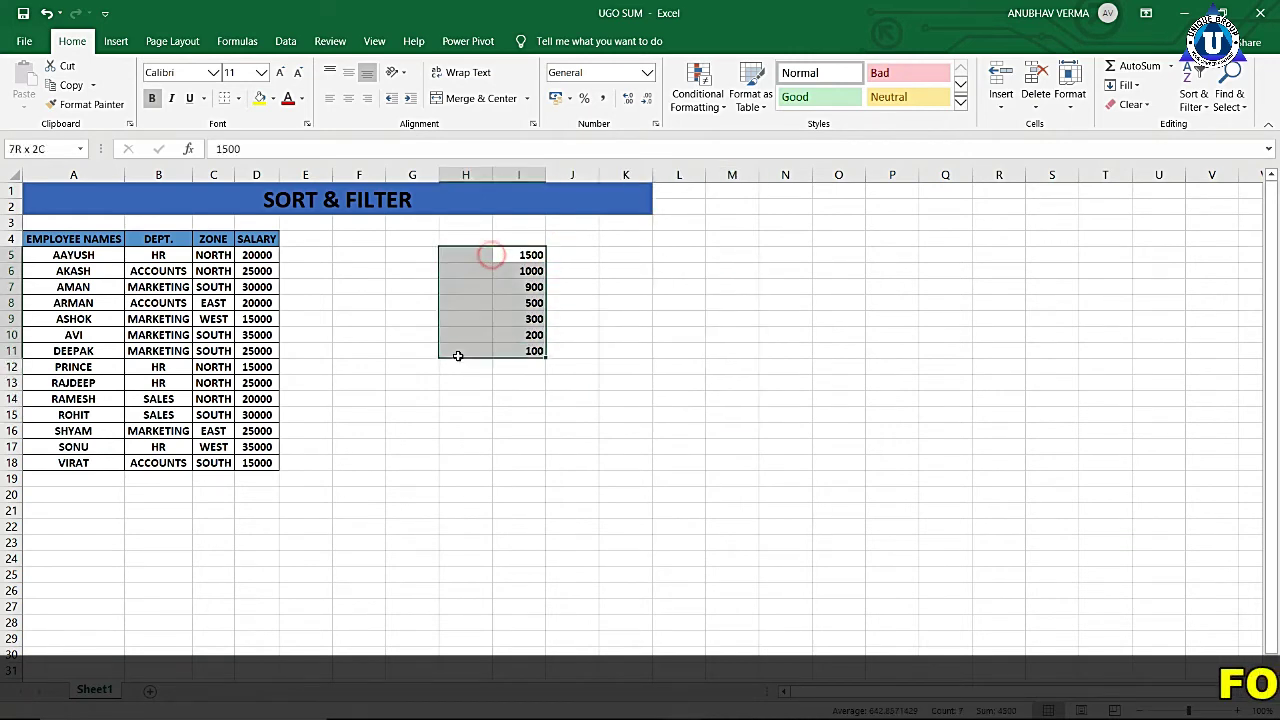
{"action": "left_click_drag", "start_coordinate": [394, 286], "coordinate": [412, 386]}
{"action": "left_click_drag", "start_coordinate": [435, 255], "coordinate": [469, 351]}
{"action": "mouse_move", "coordinate": [580, 260]}
{"action": "left_mouse_down"}
{"action": "mouse_move", "coordinate": [595, 354]}
{"action": "mouse_move", "coordinate": [628, 386]}
{"action": "mouse_move", "coordinate": [666, 391]}
{"action": "left_mouse_up"}
{"action": "left_click_drag", "start_coordinate": [540, 257], "coordinate": [523, 349]}
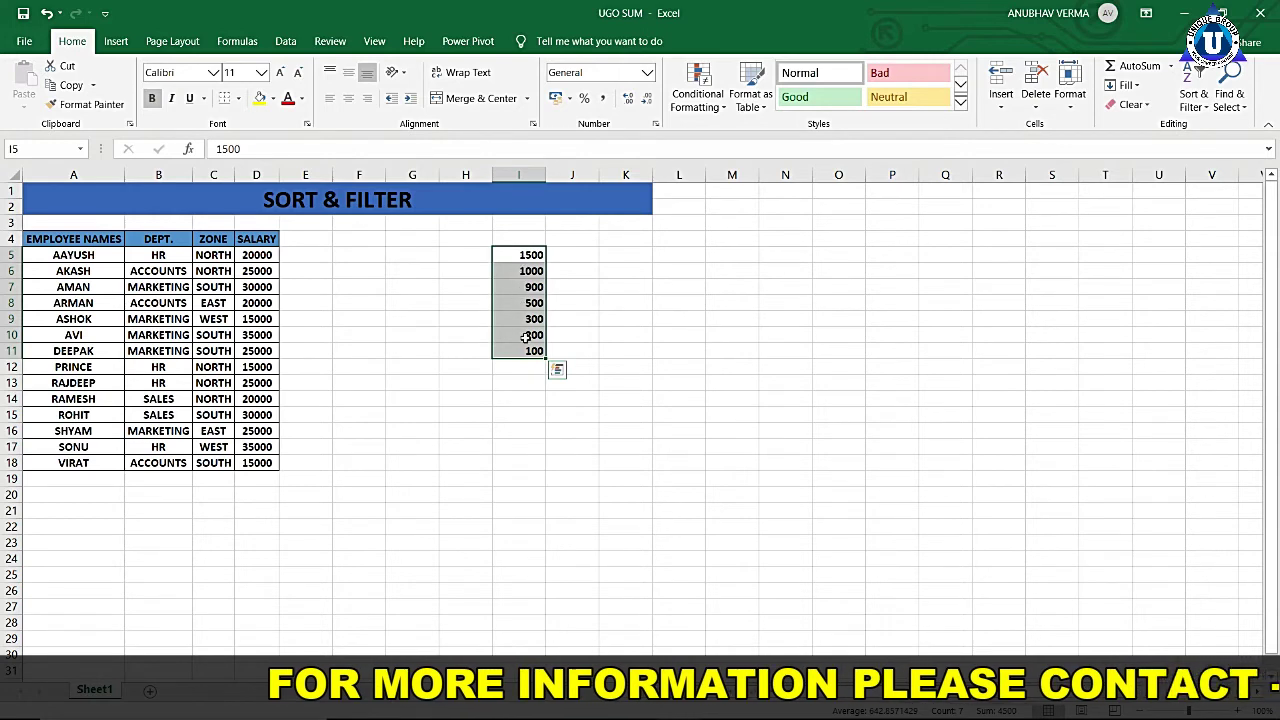
{"action": "left_click", "coordinate": [1200, 104]}
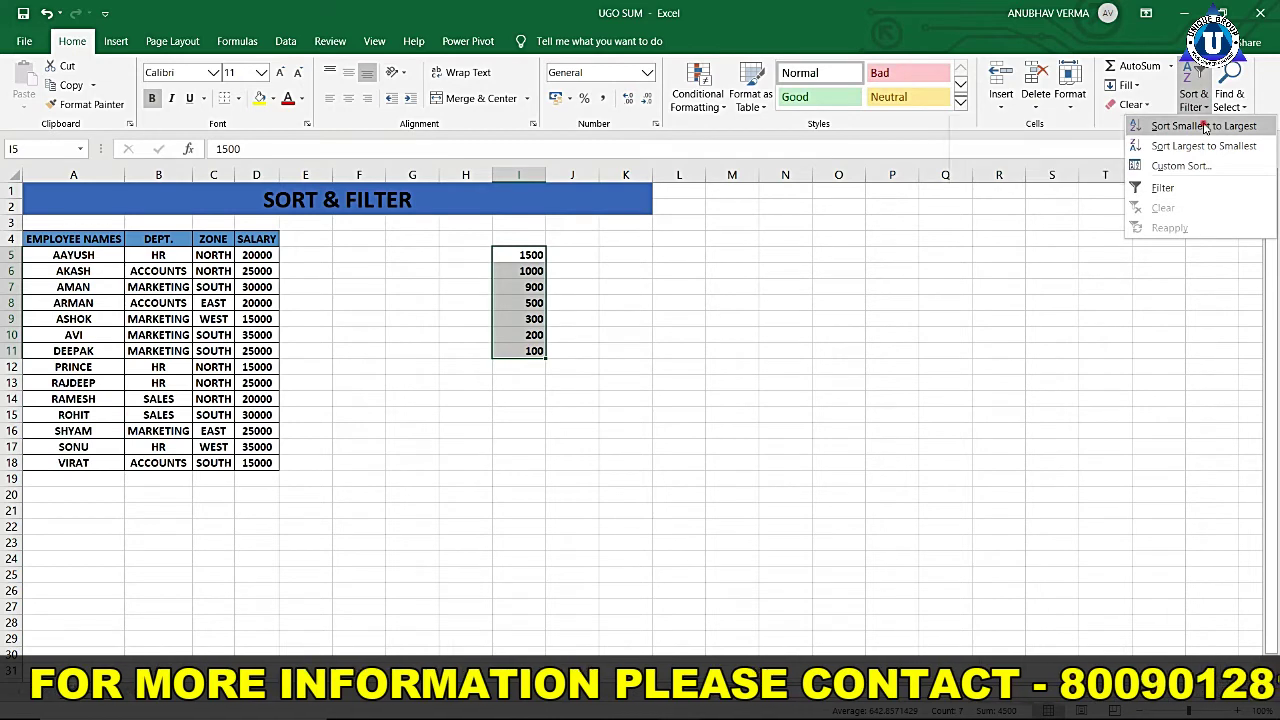
Sort column I from 100 to 1500, then add a filter to the EMPLOYEE NAMES column A4:A18
{"action": "left_click", "coordinate": [1205, 127]}
{"action": "left_click", "coordinate": [582, 300]}
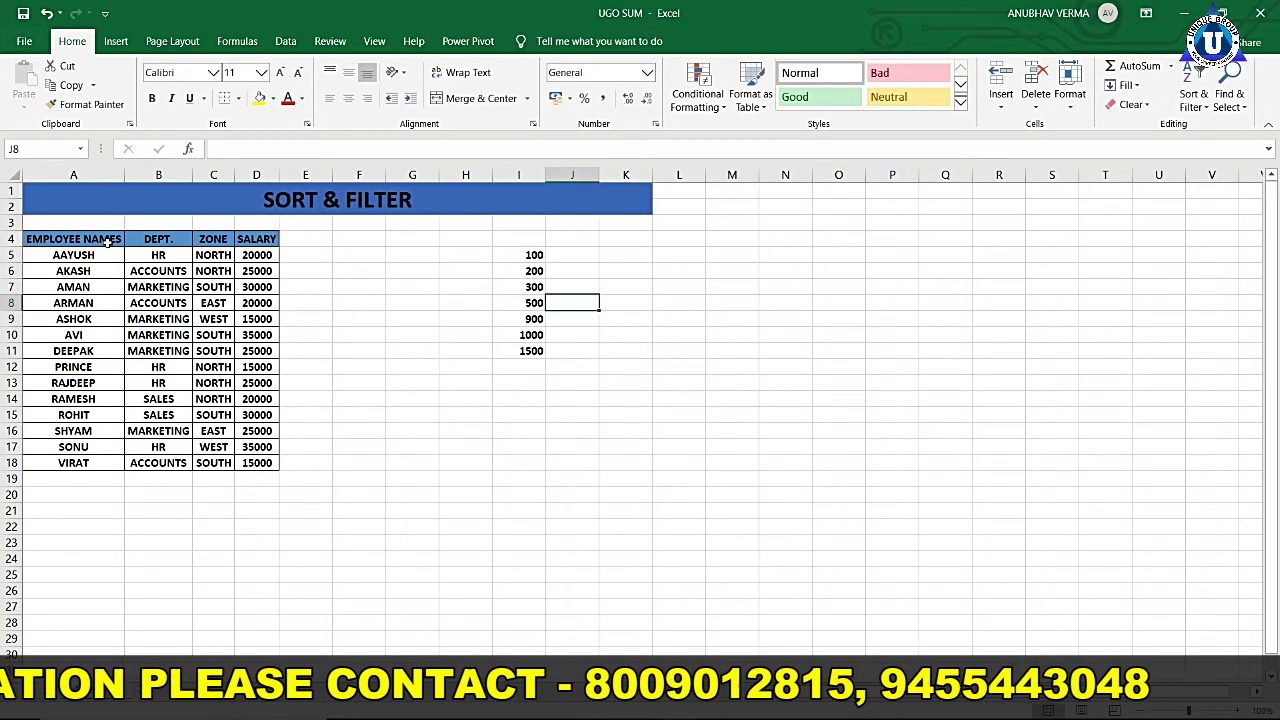
{"action": "left_click_drag", "start_coordinate": [107, 242], "coordinate": [73, 463]}
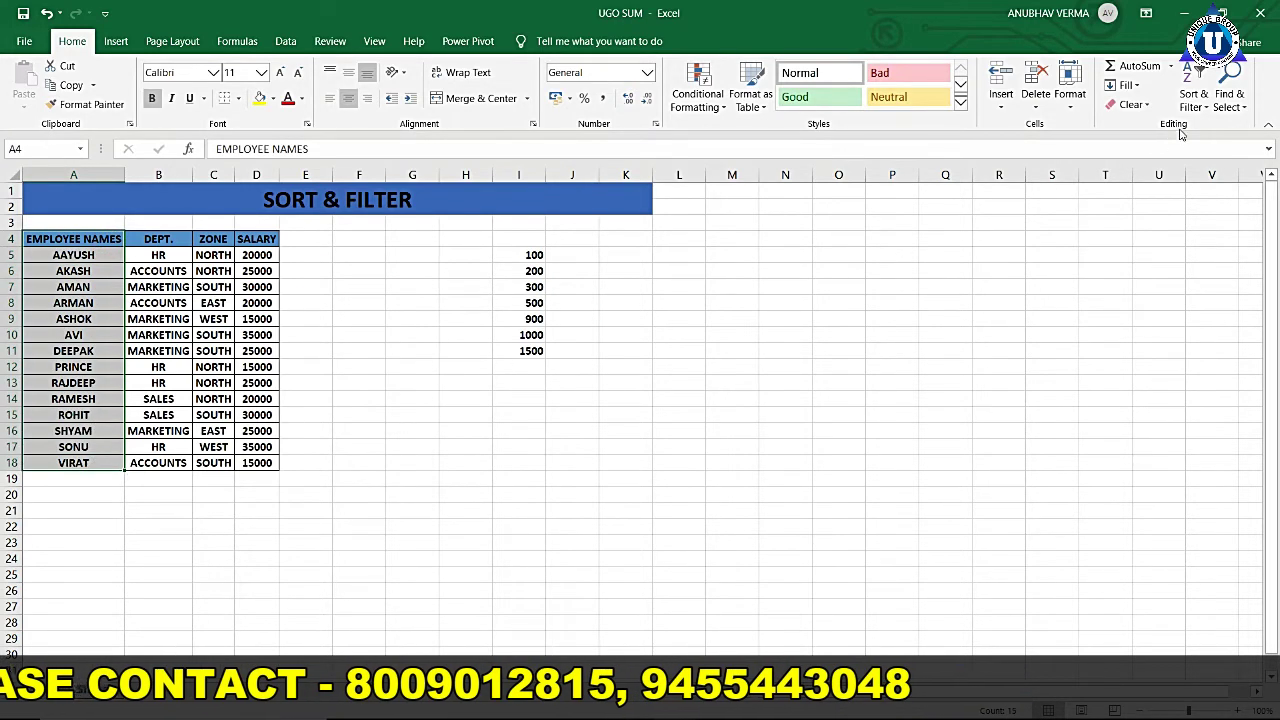
{"action": "left_click", "coordinate": [1193, 97]}
{"action": "left_click", "coordinate": [1205, 189]}
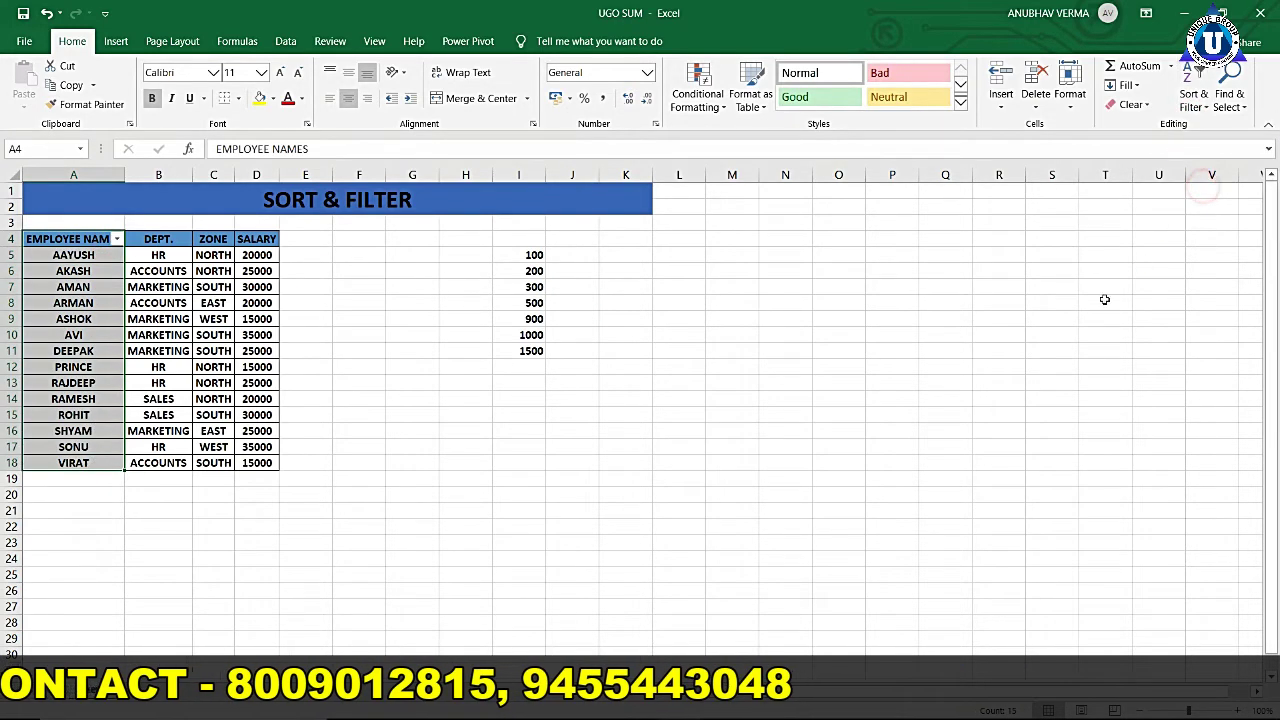
{"action": "left_click", "coordinate": [785, 462]}
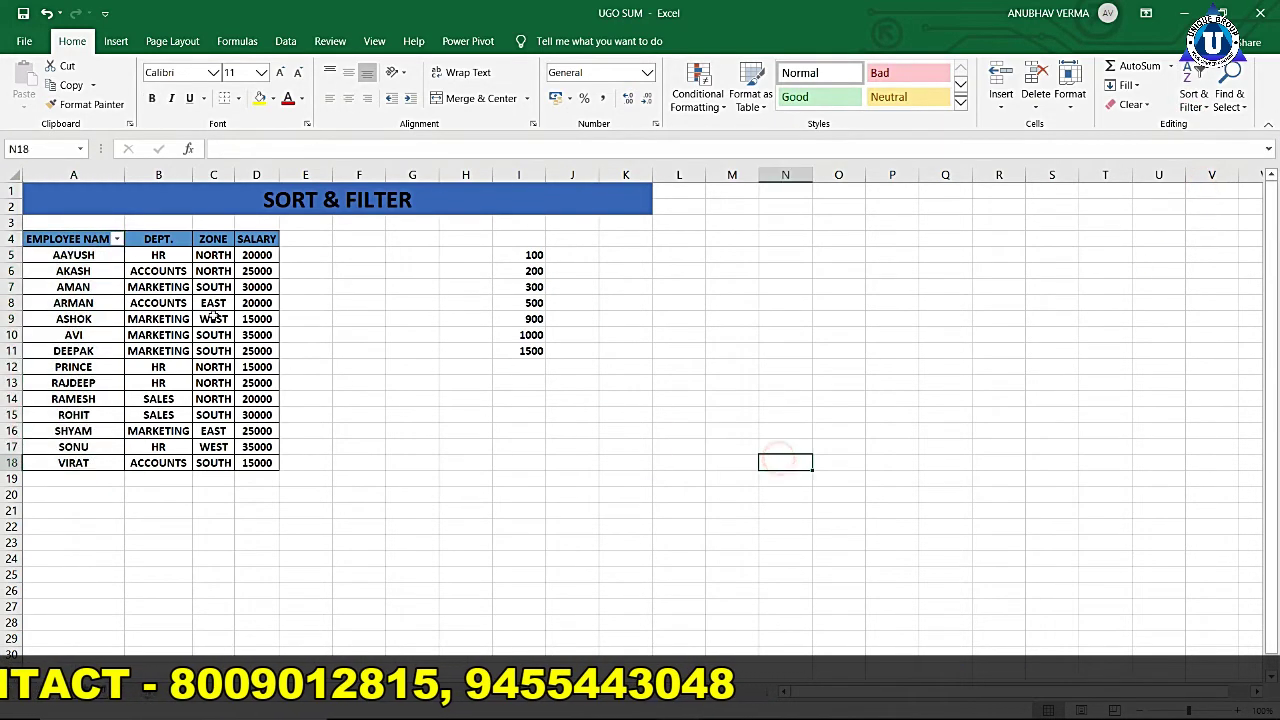
{"action": "left_click", "coordinate": [117, 243]}
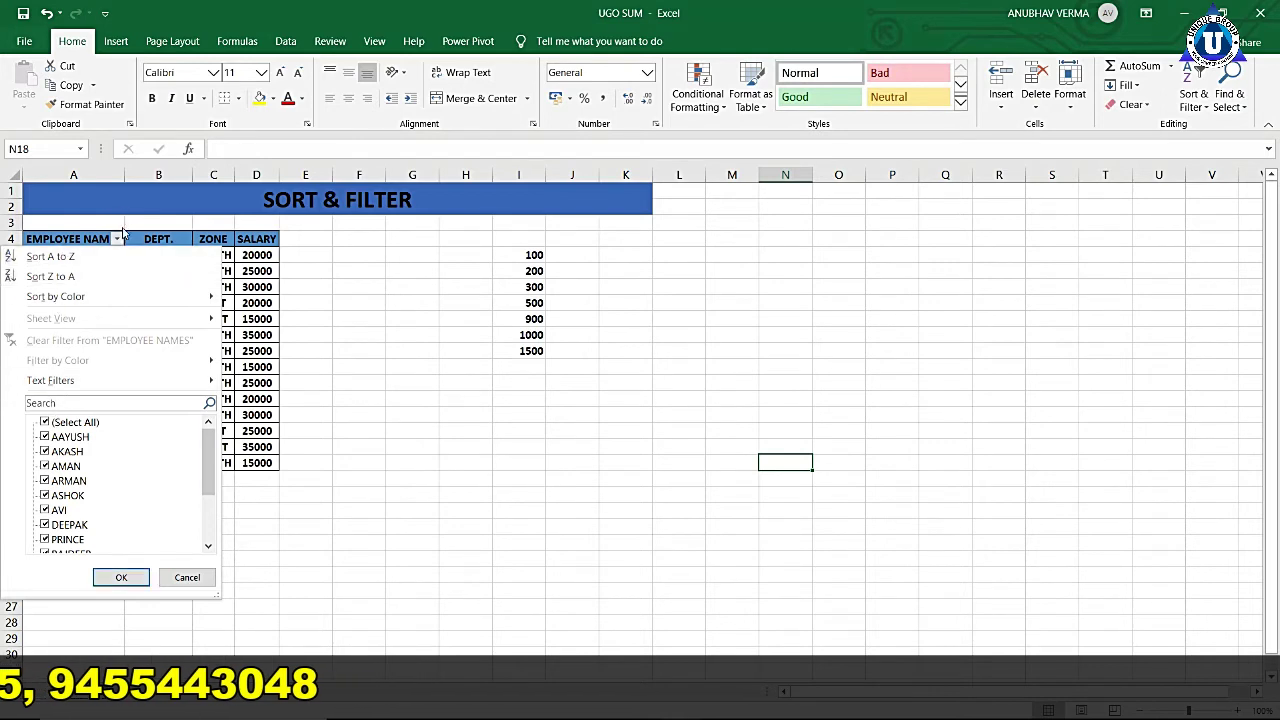
{"action": "left_click", "coordinate": [45, 422]}
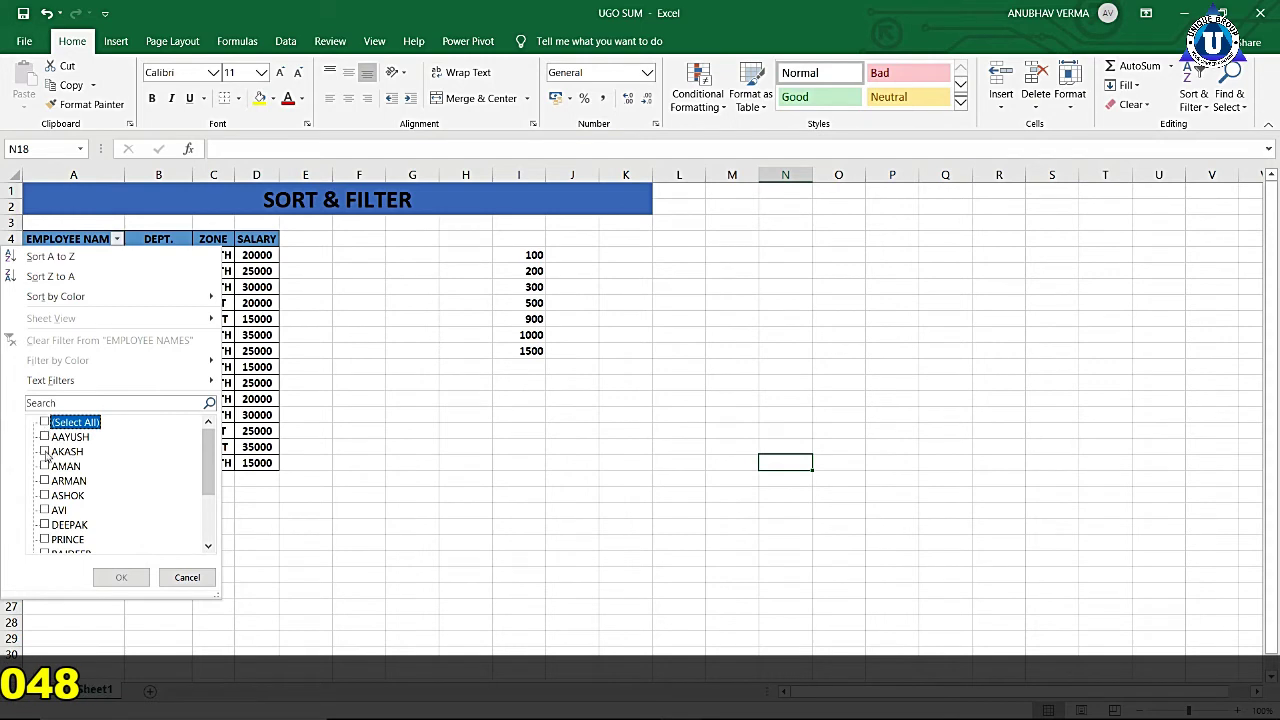
{"action": "left_click", "coordinate": [45, 437]}
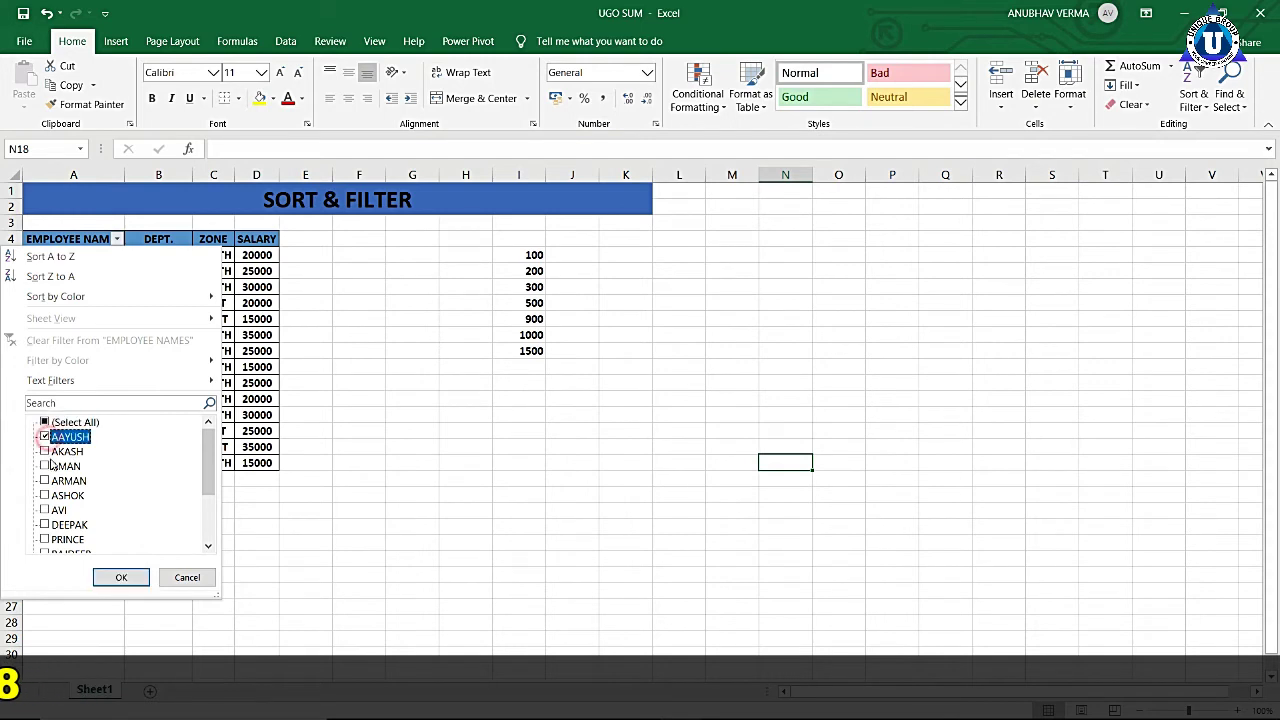
{"action": "left_click", "coordinate": [44, 525]}
{"action": "left_click", "coordinate": [44, 539]}
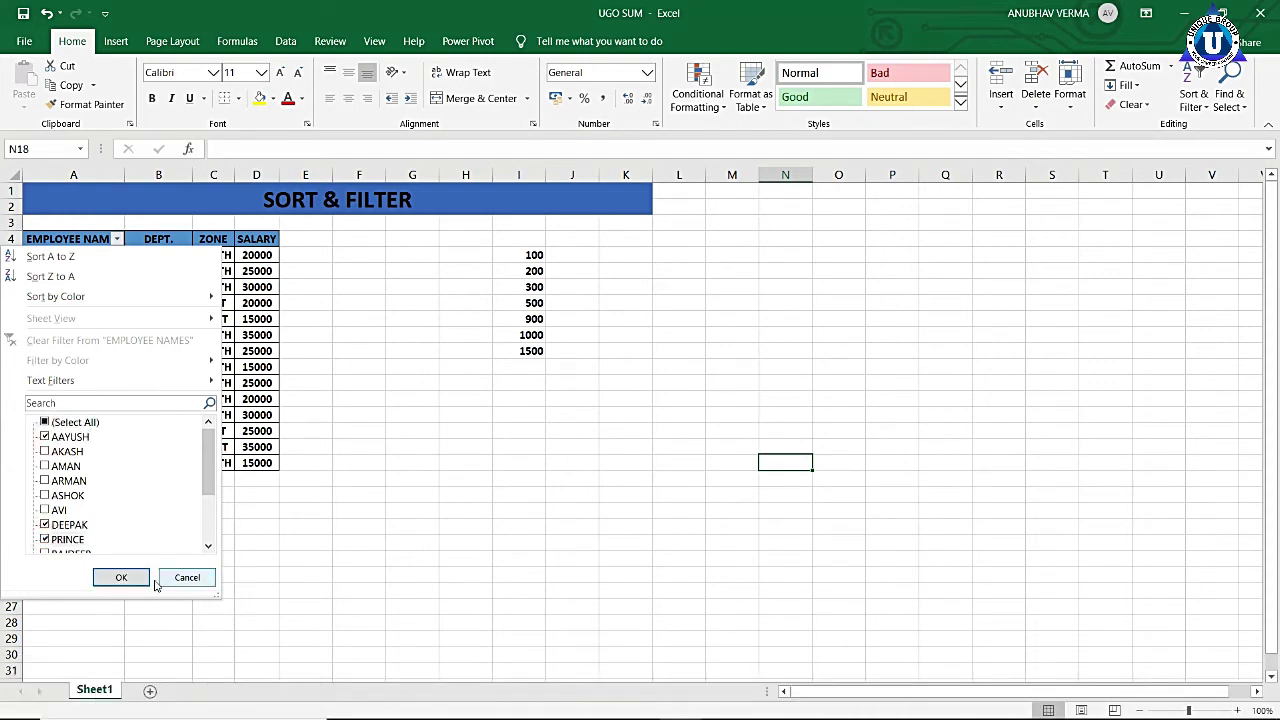
{"action": "left_click", "coordinate": [115, 578]}
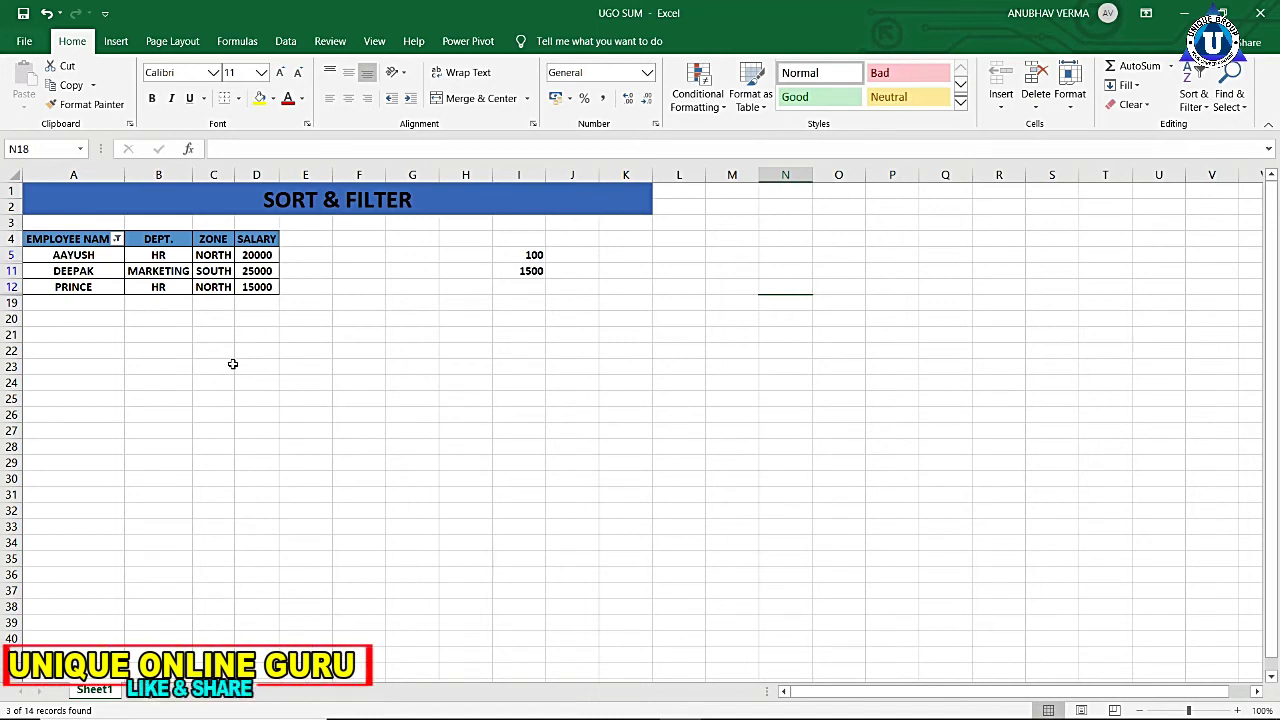
{"action": "key", "text": "ctrl+z"}
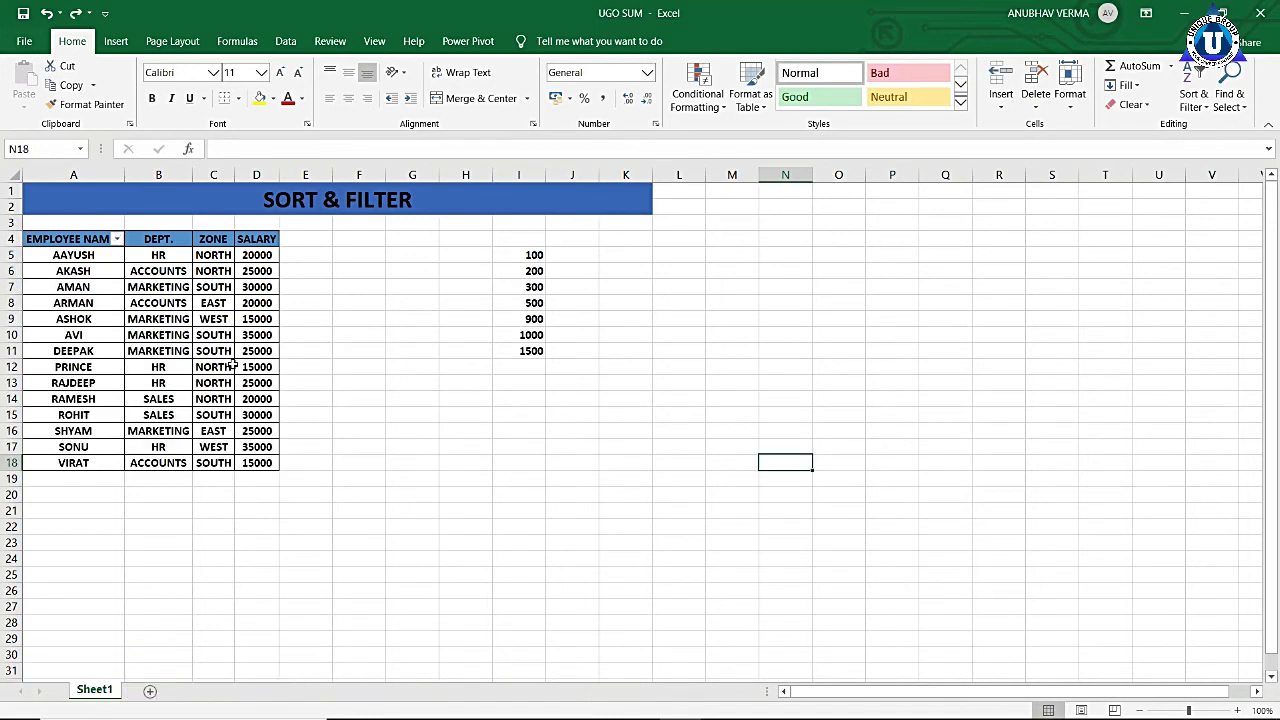
Turn filtering off and back on so all four table headers get filter arrows
{"action": "left_click", "coordinate": [273, 254]}
{"action": "left_click", "coordinate": [276, 240]}
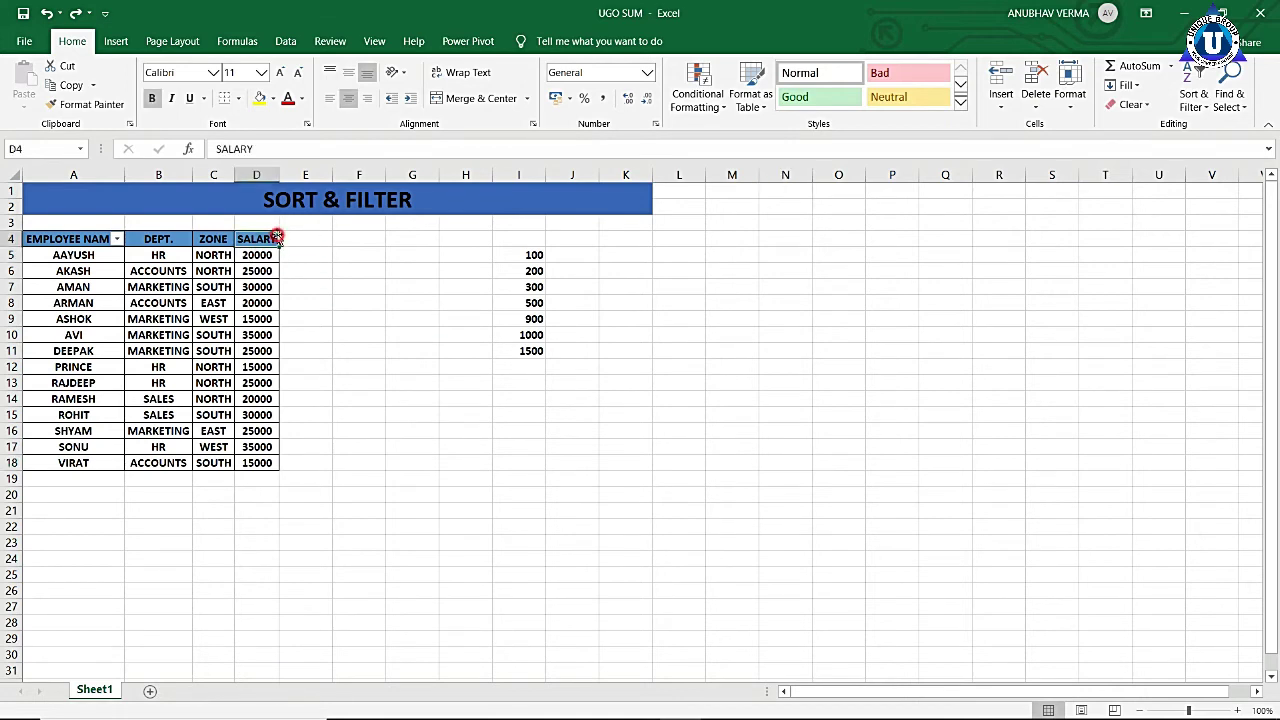
{"action": "left_click", "coordinate": [1188, 104]}
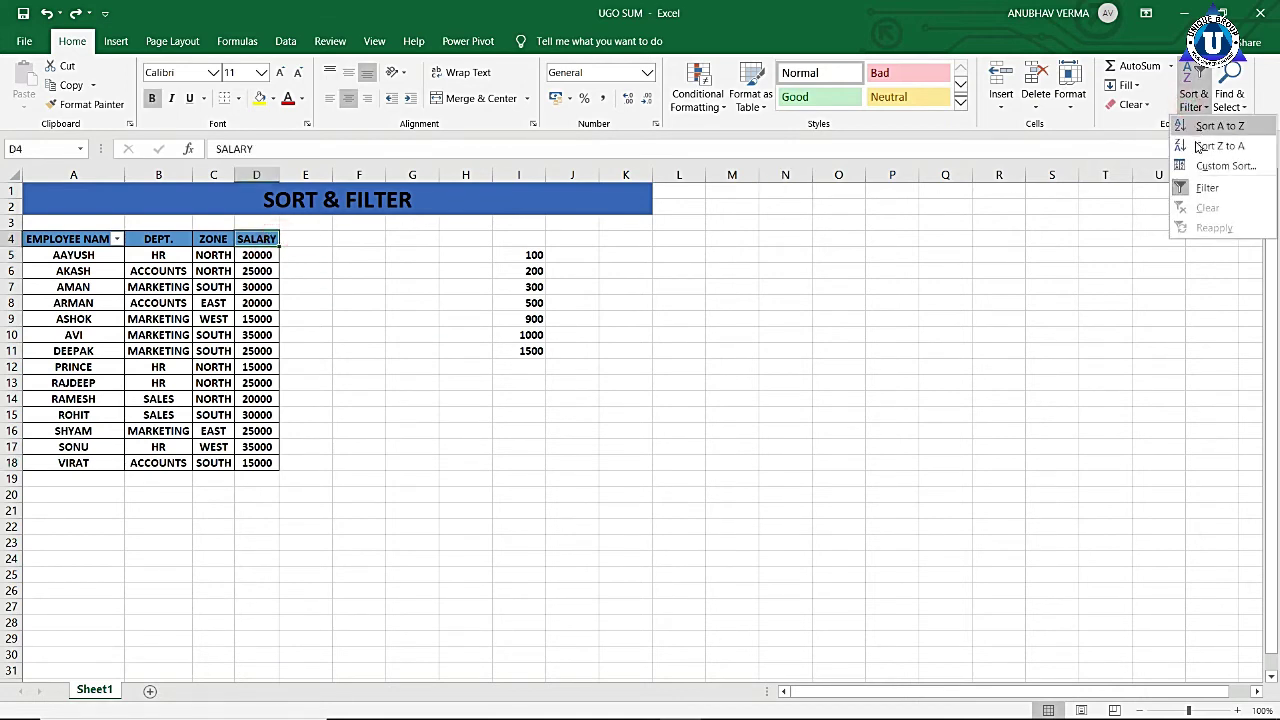
{"action": "left_click", "coordinate": [1204, 190]}
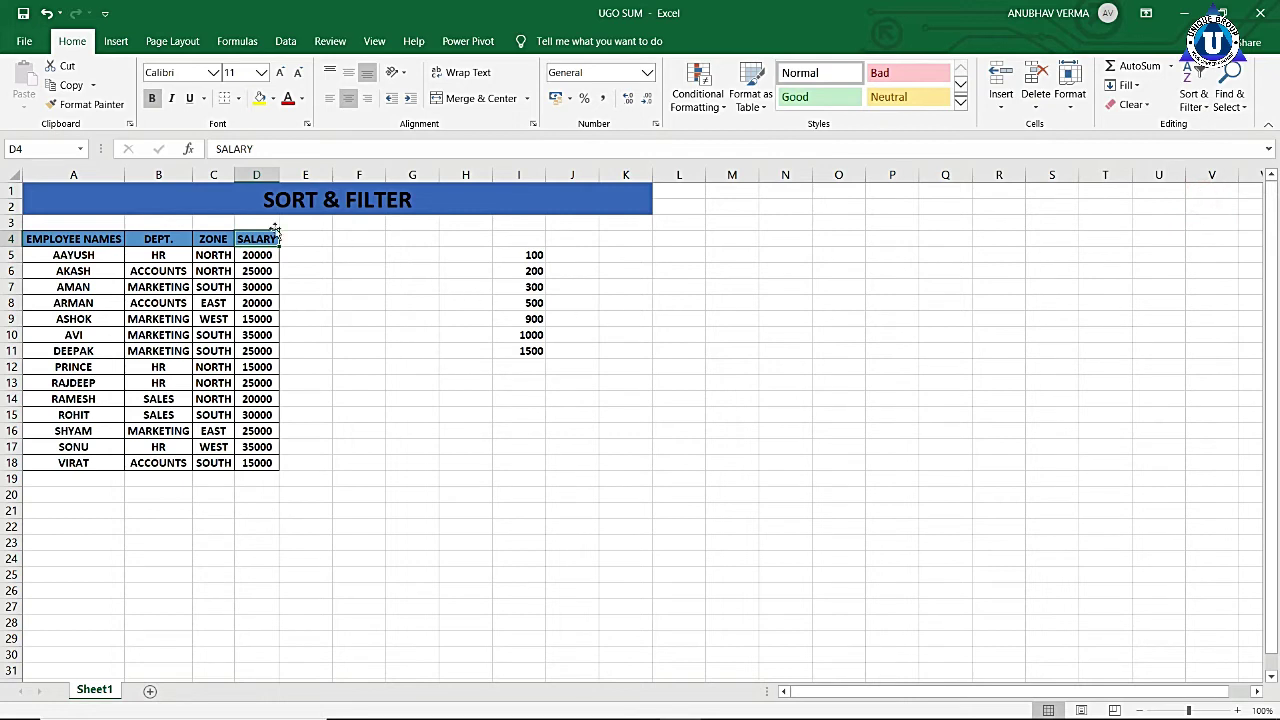
{"action": "left_click", "coordinate": [312, 257]}
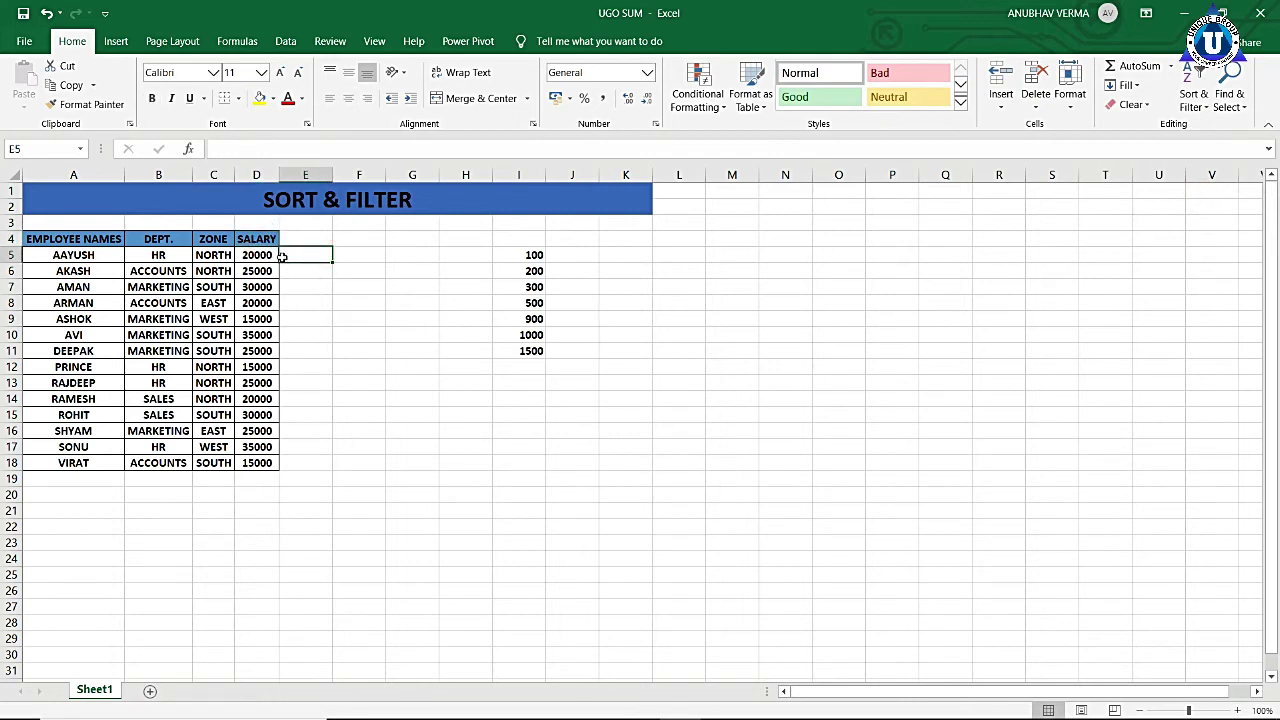
{"action": "left_click", "coordinate": [268, 242]}
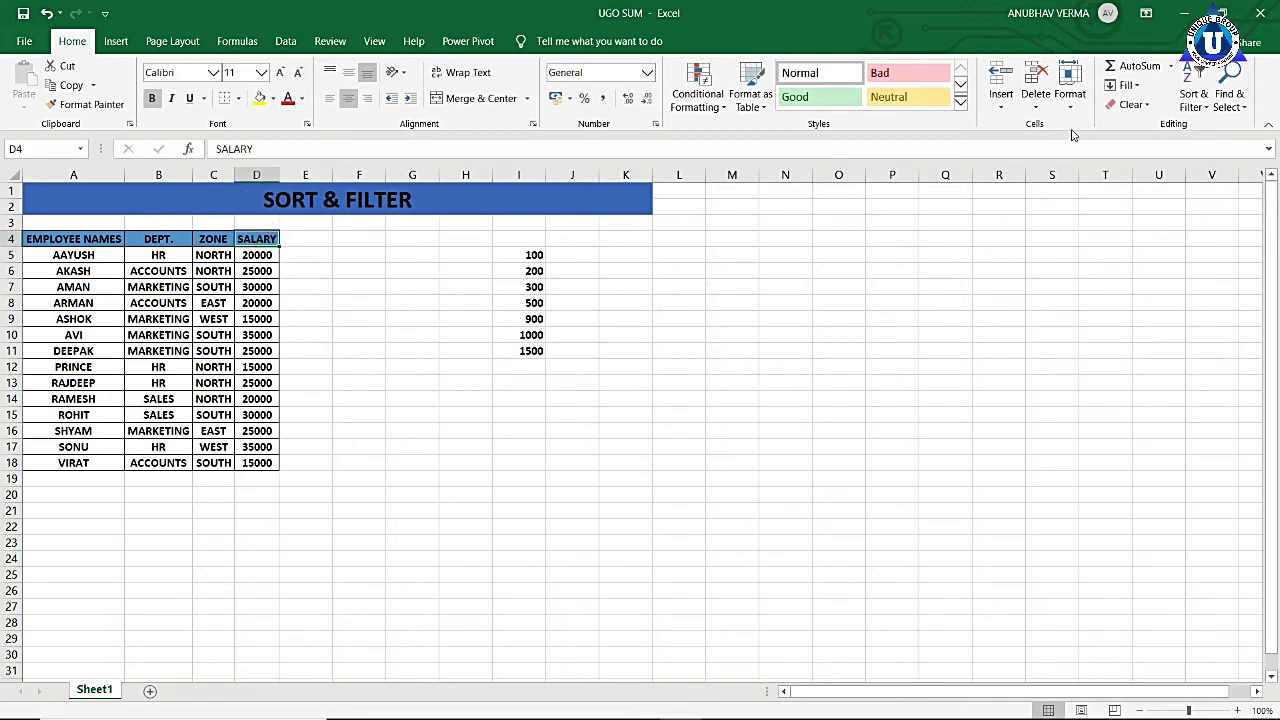
{"action": "left_click", "coordinate": [1194, 95]}
{"action": "left_click", "coordinate": [1200, 166]}
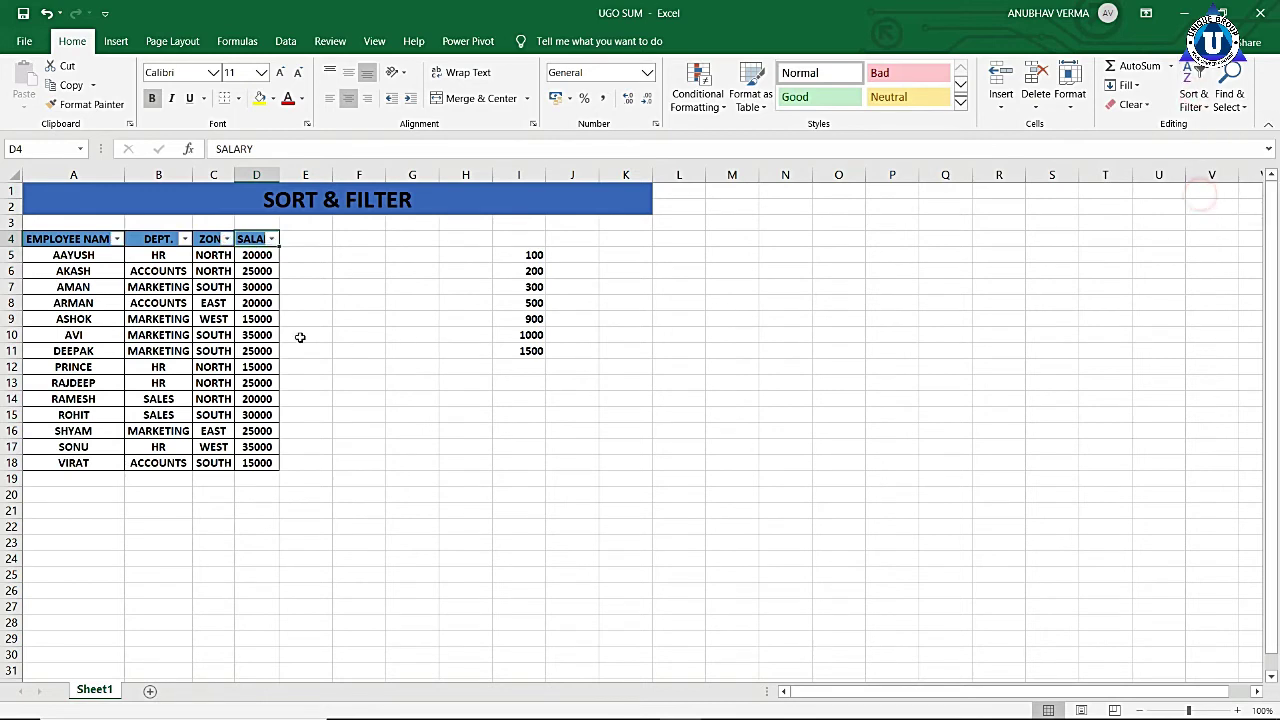
Filter the SALARY column to show only the 35000 value
{"action": "left_click", "coordinate": [271, 239]}
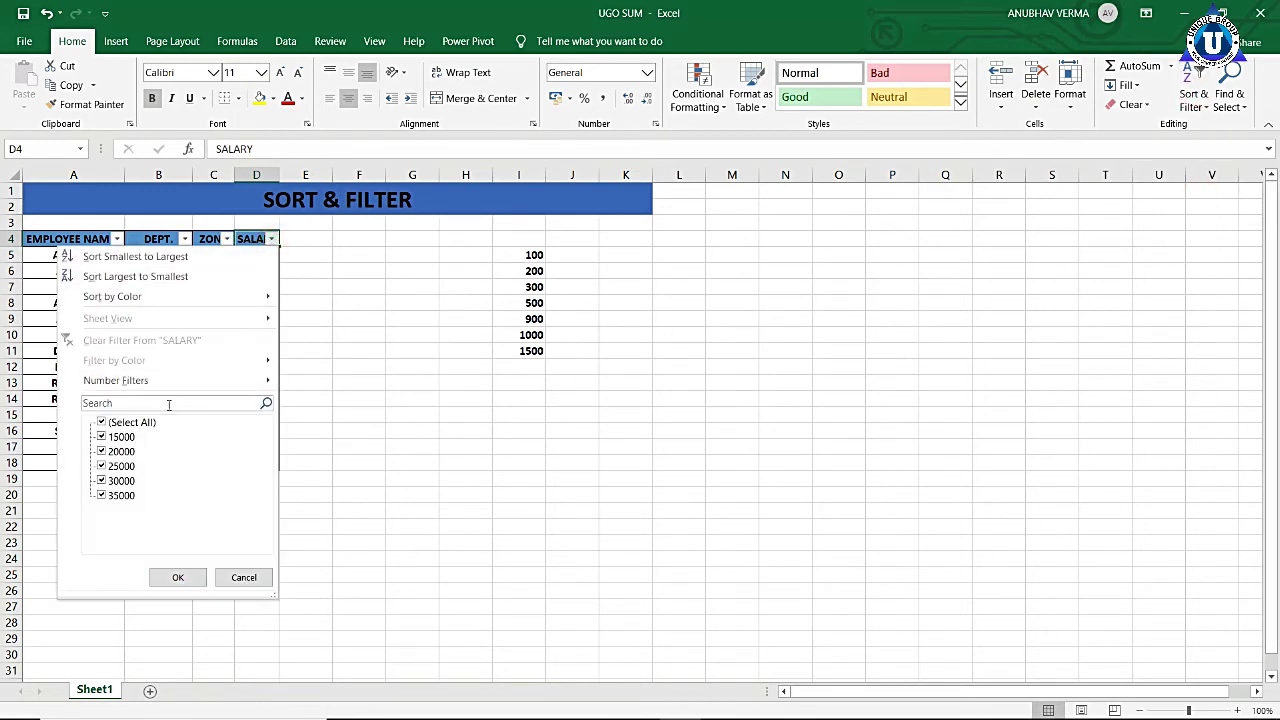
{"action": "left_click", "coordinate": [103, 422]}
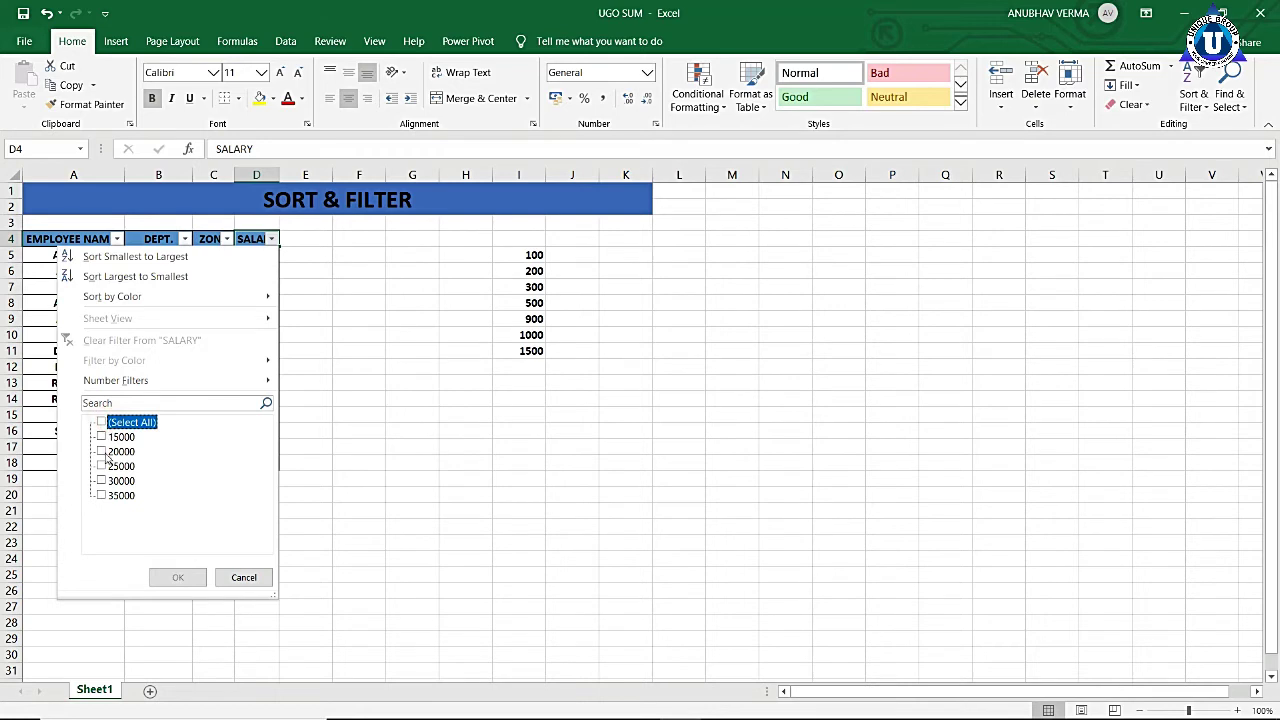
{"action": "left_click", "coordinate": [101, 495]}
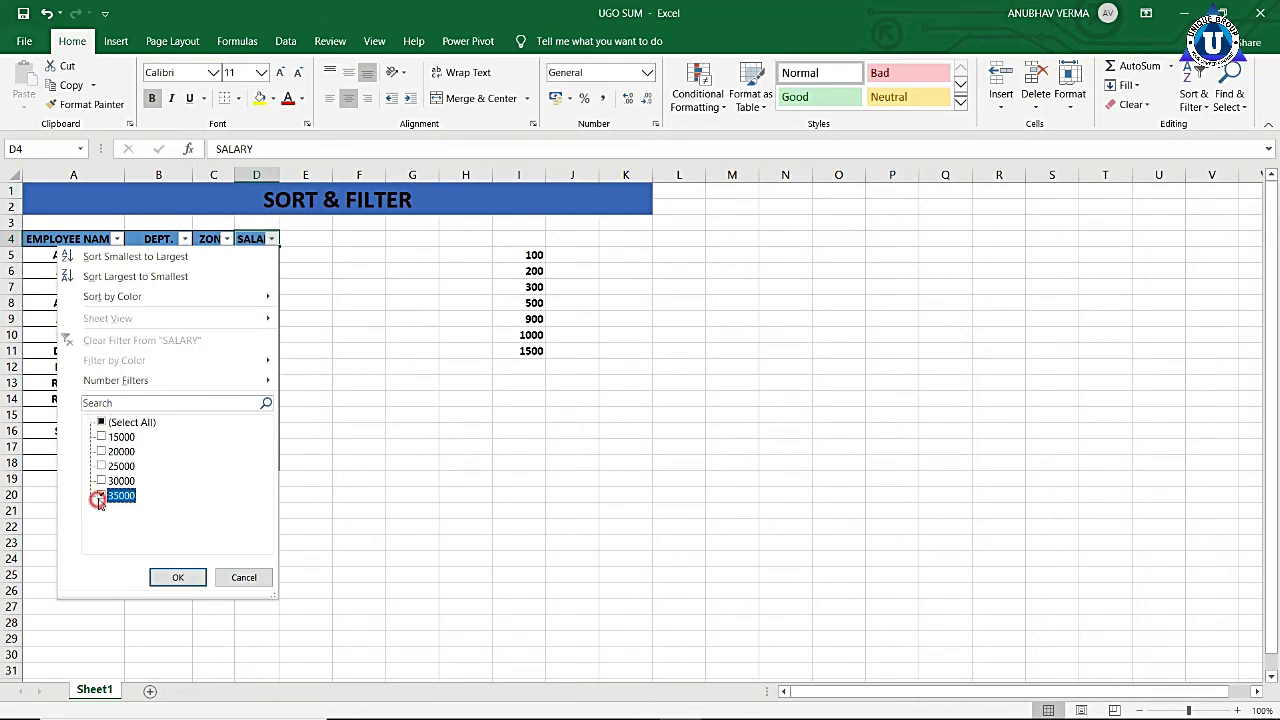
{"action": "left_click", "coordinate": [178, 578]}
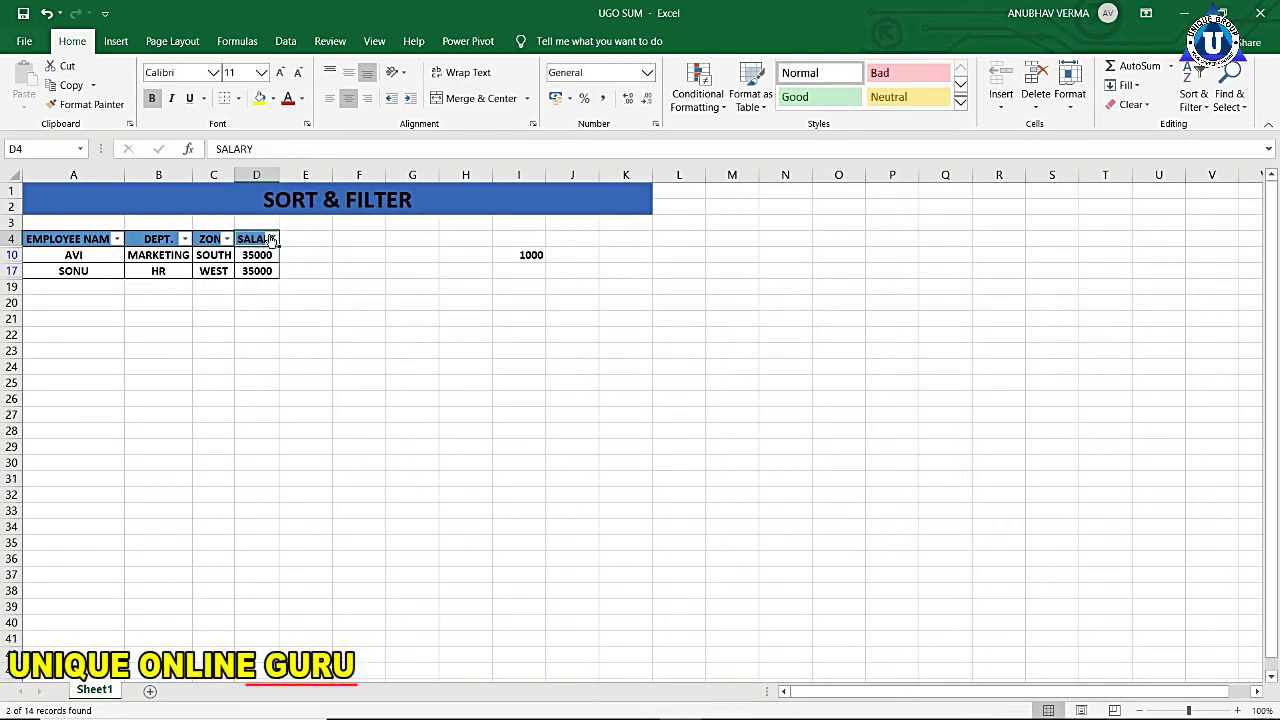
Clear the SALARY filter so every salary is shown again
{"action": "left_click", "coordinate": [271, 238]}
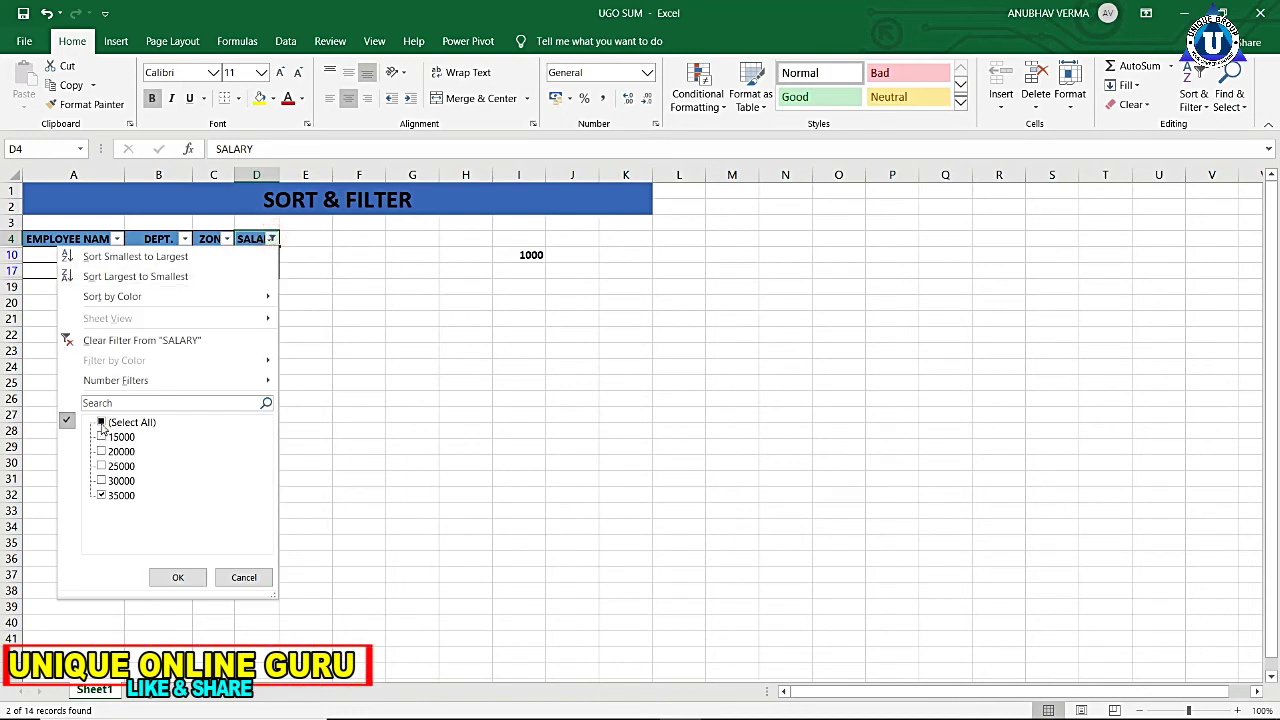
{"action": "left_click", "coordinate": [101, 424]}
{"action": "left_click", "coordinate": [165, 578]}
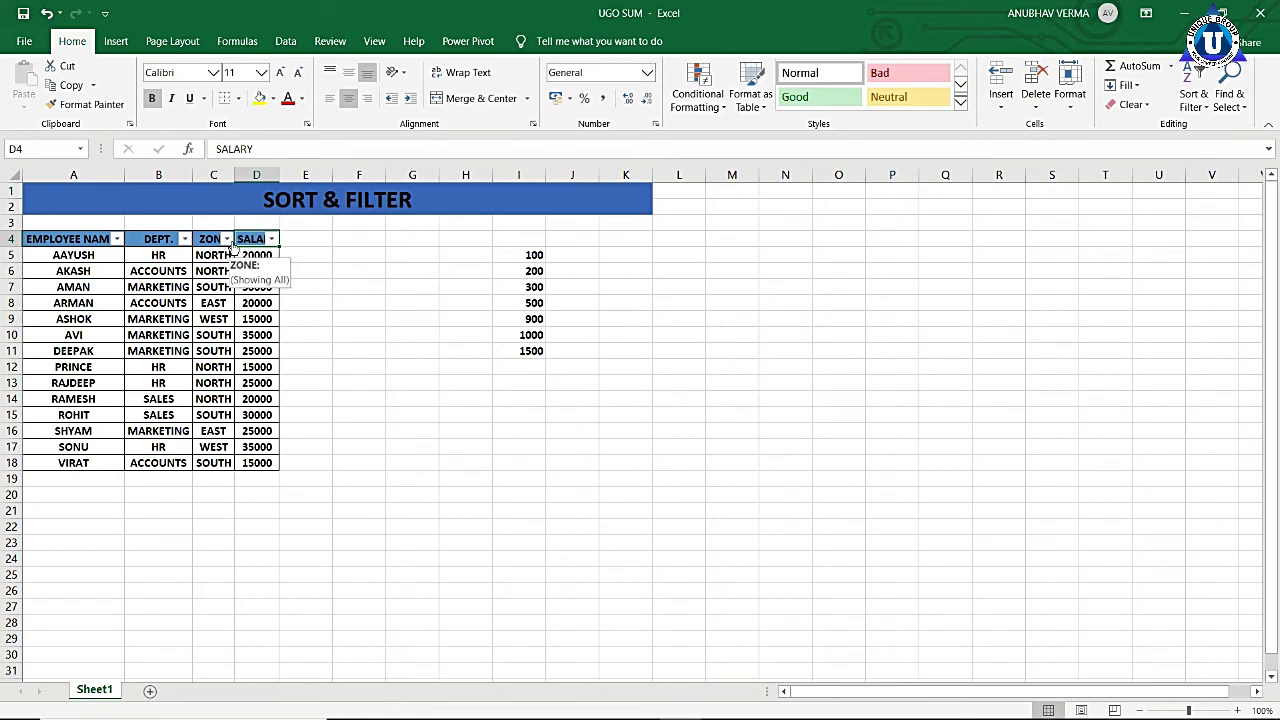
Filter the ZONE column to NORTH only, leaving 5 of 14 records
{"action": "left_click", "coordinate": [227, 238]}
{"action": "left_click", "coordinate": [56, 424]}
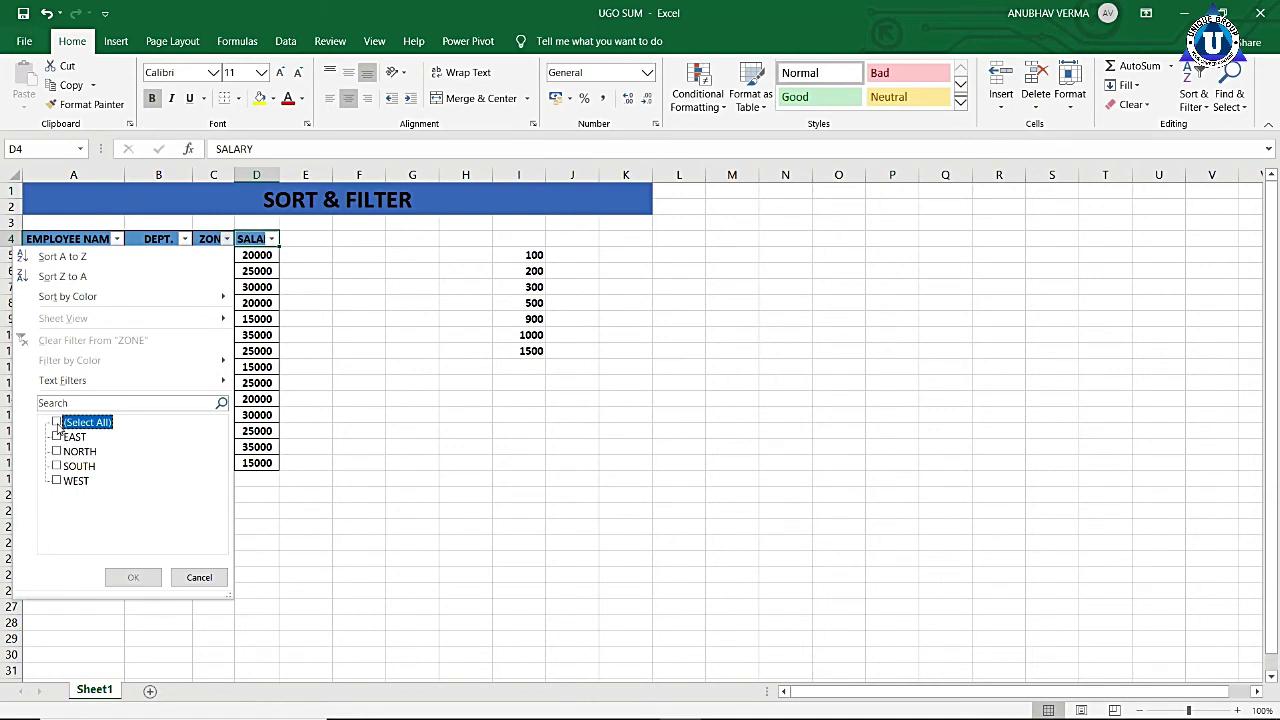
{"action": "left_click", "coordinate": [57, 451]}
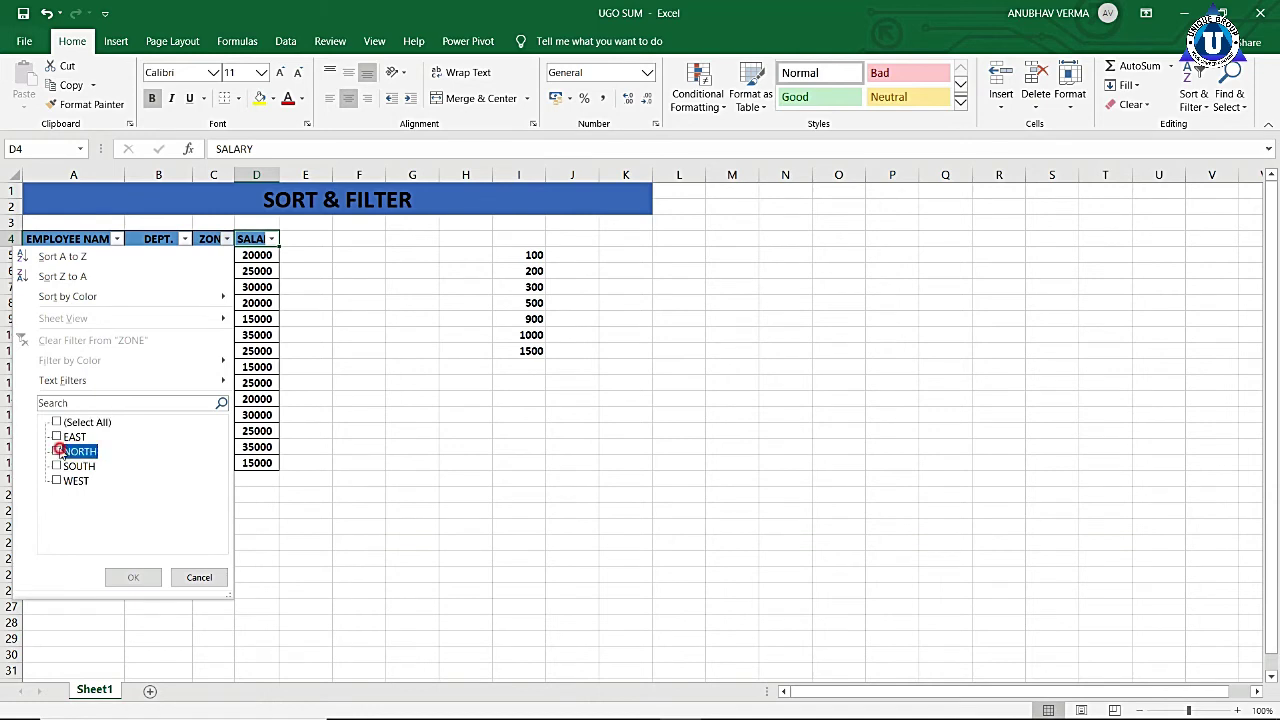
{"action": "left_click", "coordinate": [131, 578]}
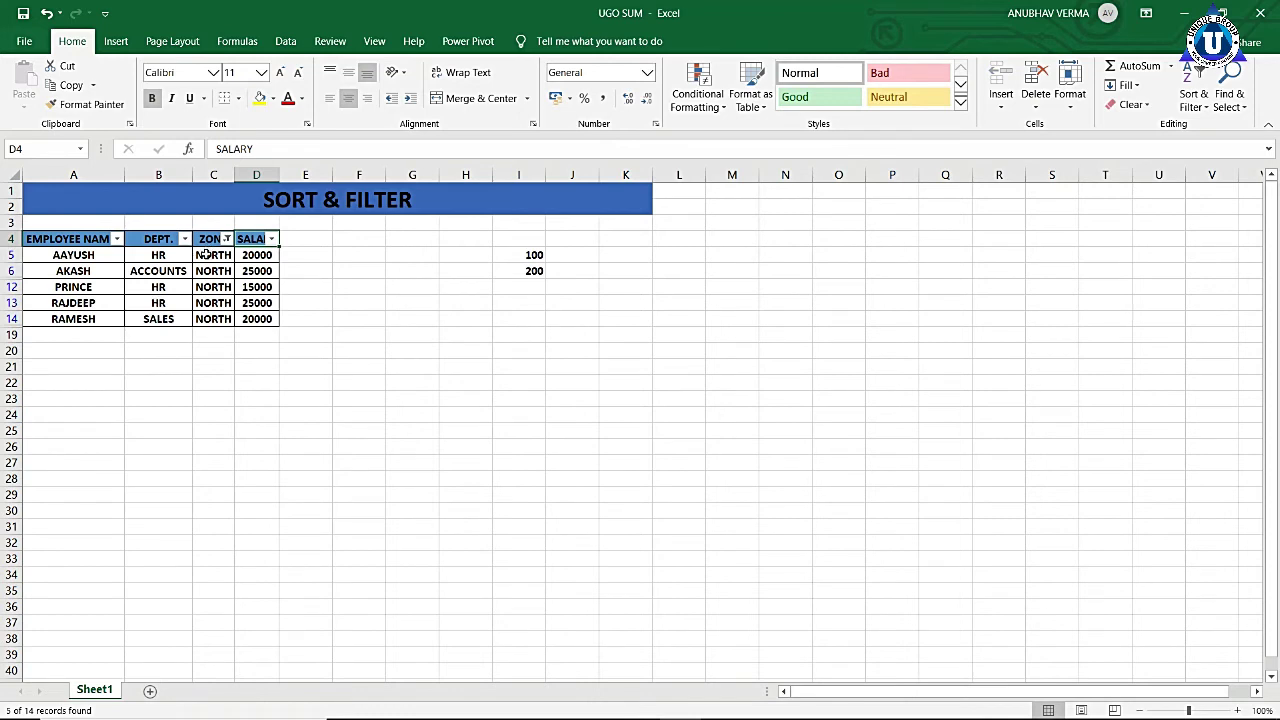
{"action": "left_click_drag", "start_coordinate": [204, 256], "coordinate": [212, 318]}
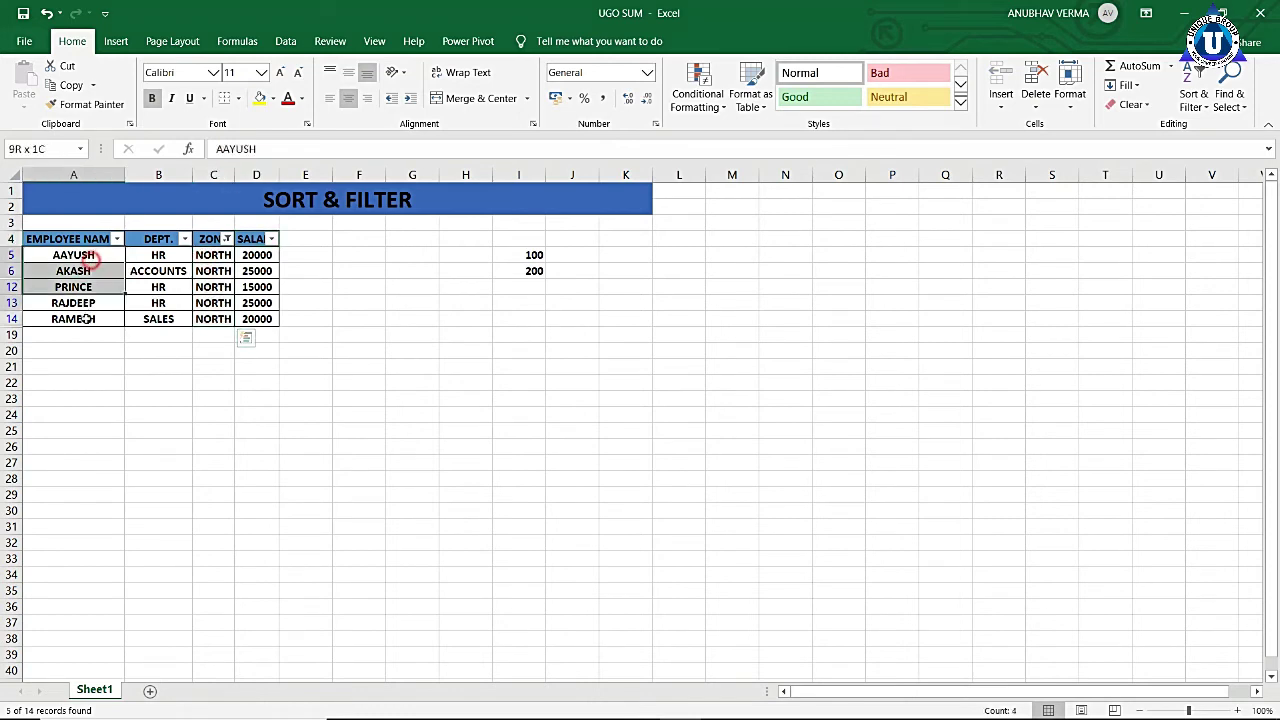
{"action": "left_click_drag", "start_coordinate": [90, 256], "coordinate": [85, 318]}
{"action": "left_click_drag", "start_coordinate": [145, 254], "coordinate": [150, 318]}
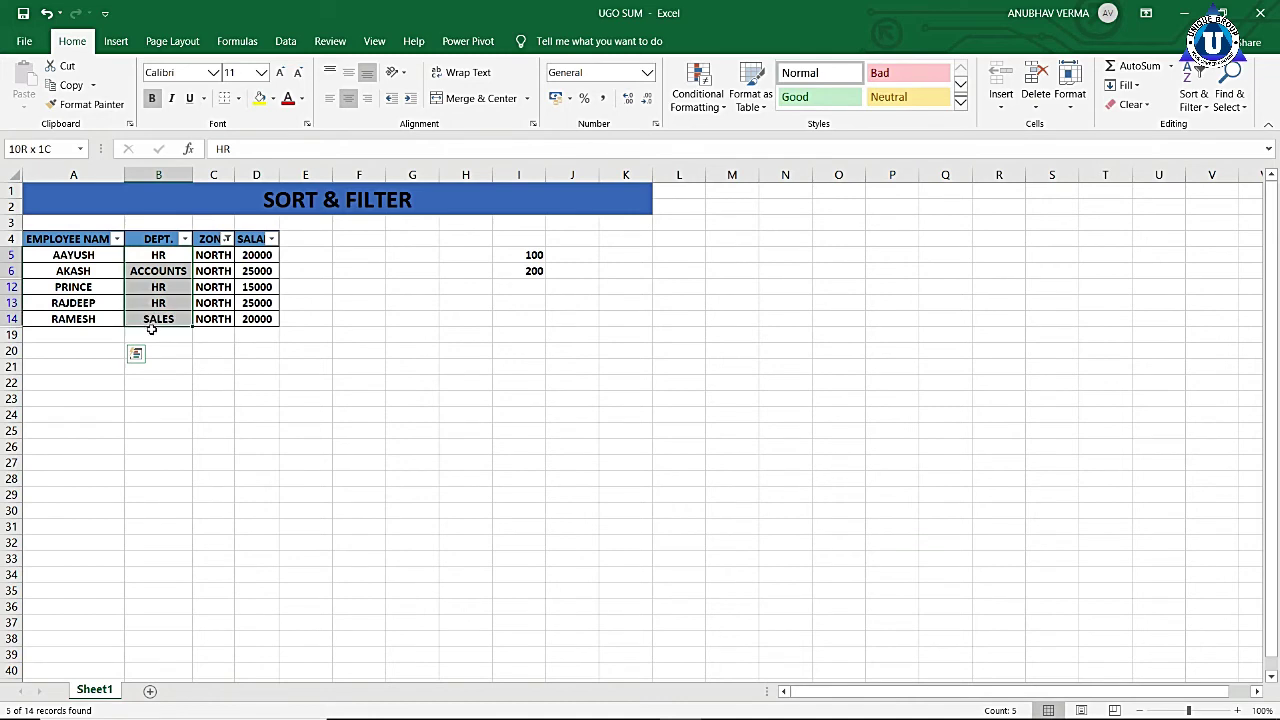
{"action": "left_click_drag", "start_coordinate": [75, 262], "coordinate": [75, 318]}
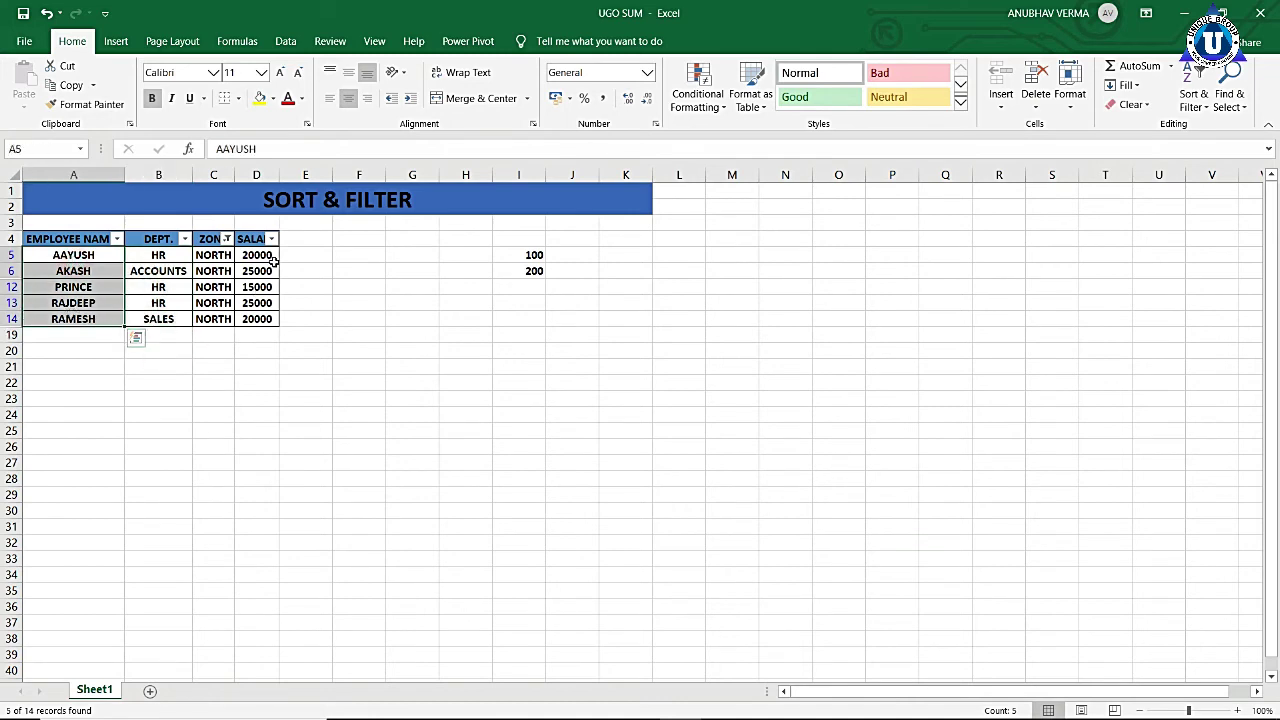
{"action": "left_click_drag", "start_coordinate": [270, 256], "coordinate": [237, 318]}
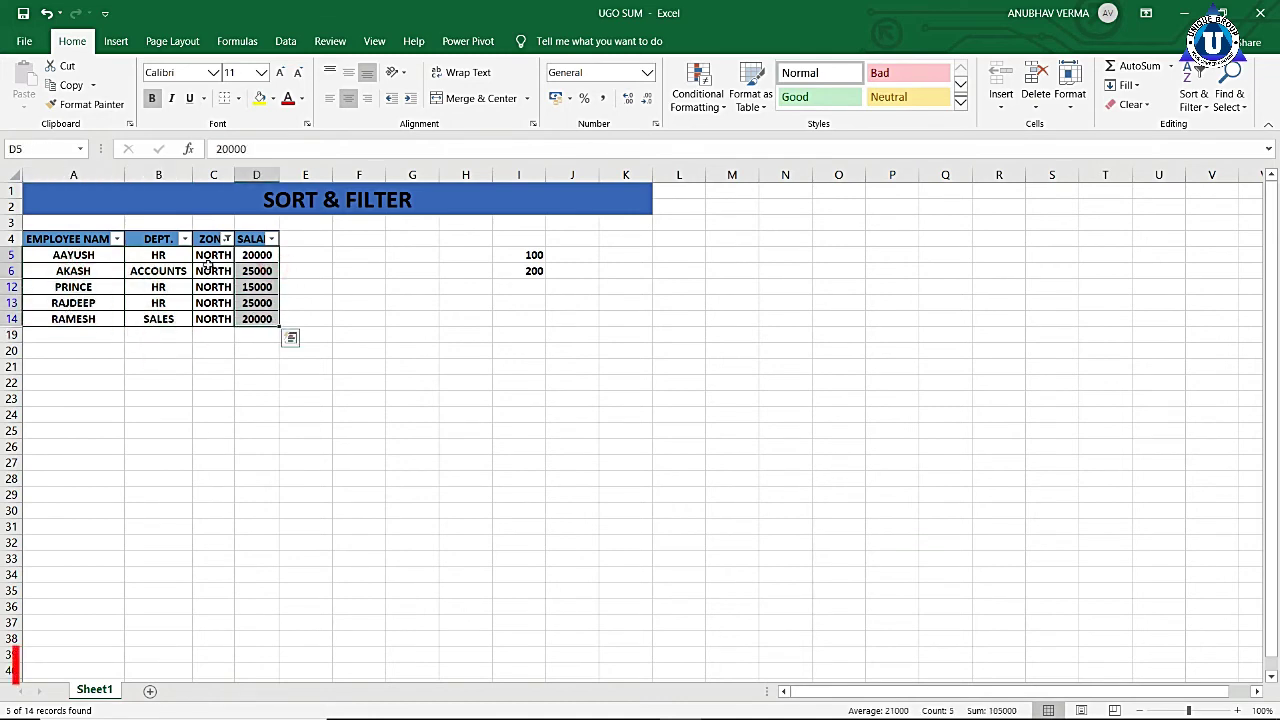
{"action": "left_click_drag", "start_coordinate": [209, 256], "coordinate": [208, 316]}
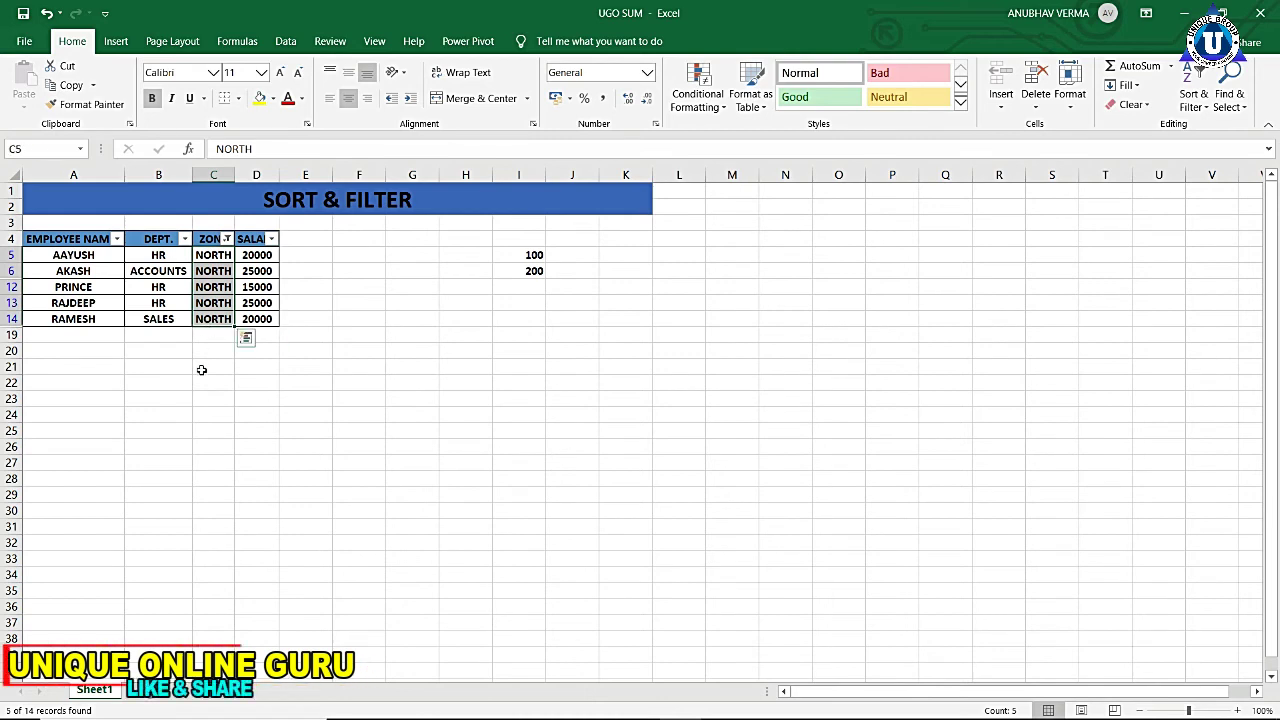
{"action": "left_click", "coordinate": [186, 241]}
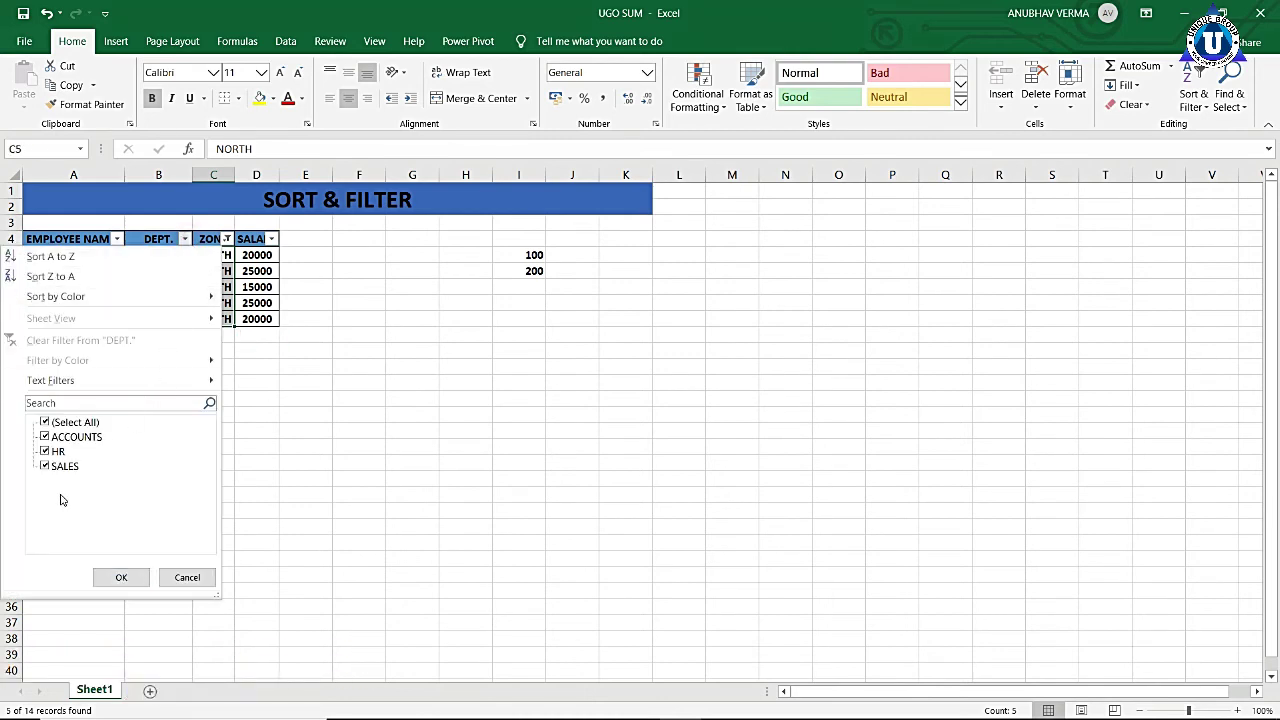
{"action": "left_click", "coordinate": [308, 403]}
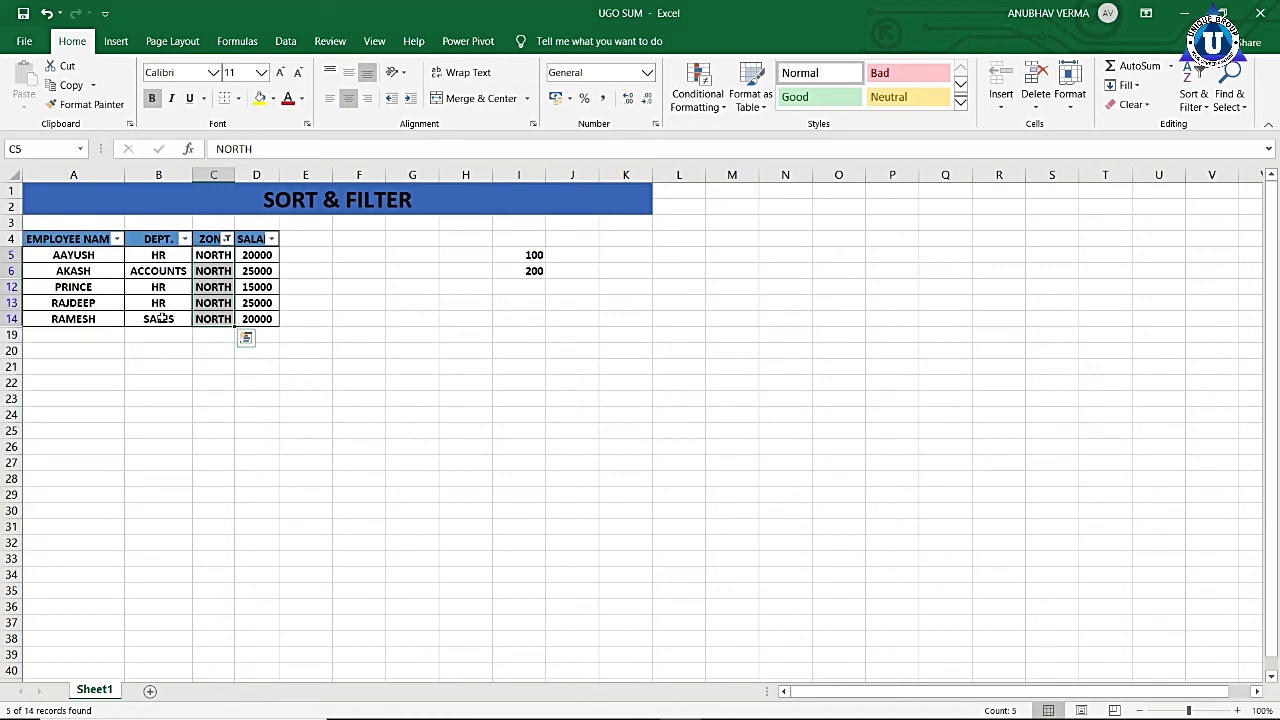
{"action": "left_click", "coordinate": [168, 254]}
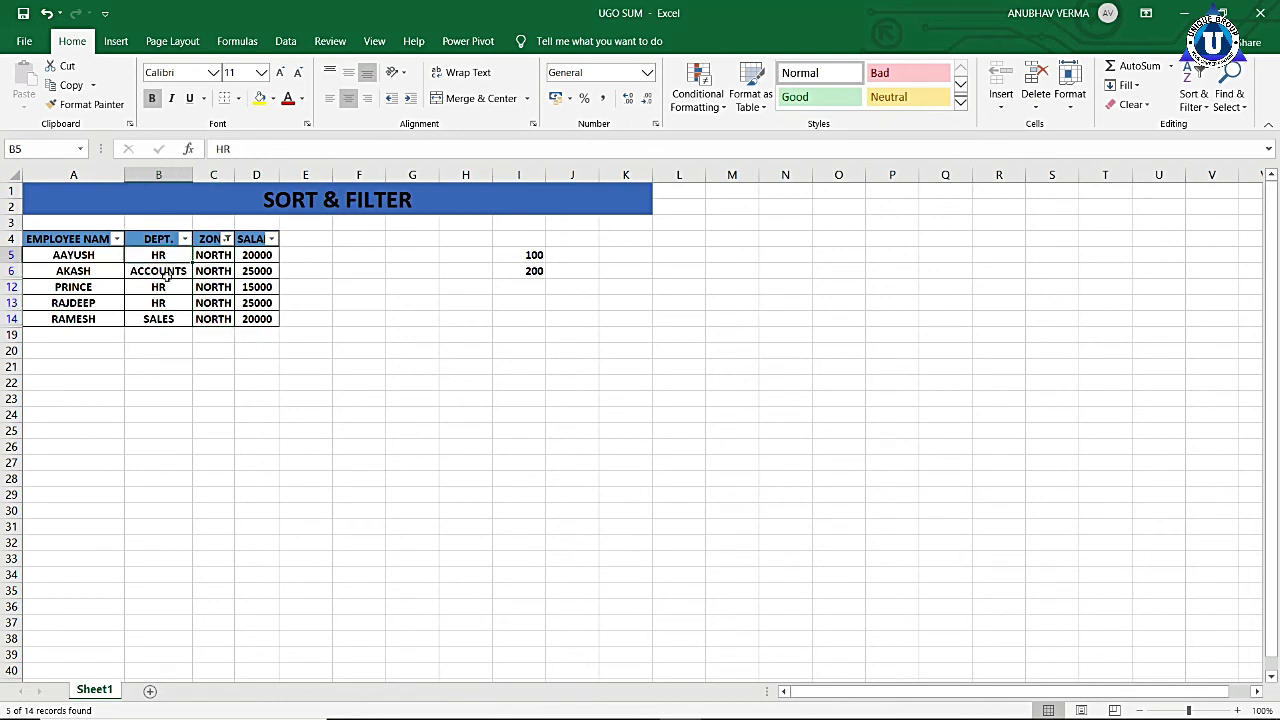
Filter the DEPT. column to the ACCOUNTS department only
{"action": "left_click", "coordinate": [184, 239]}
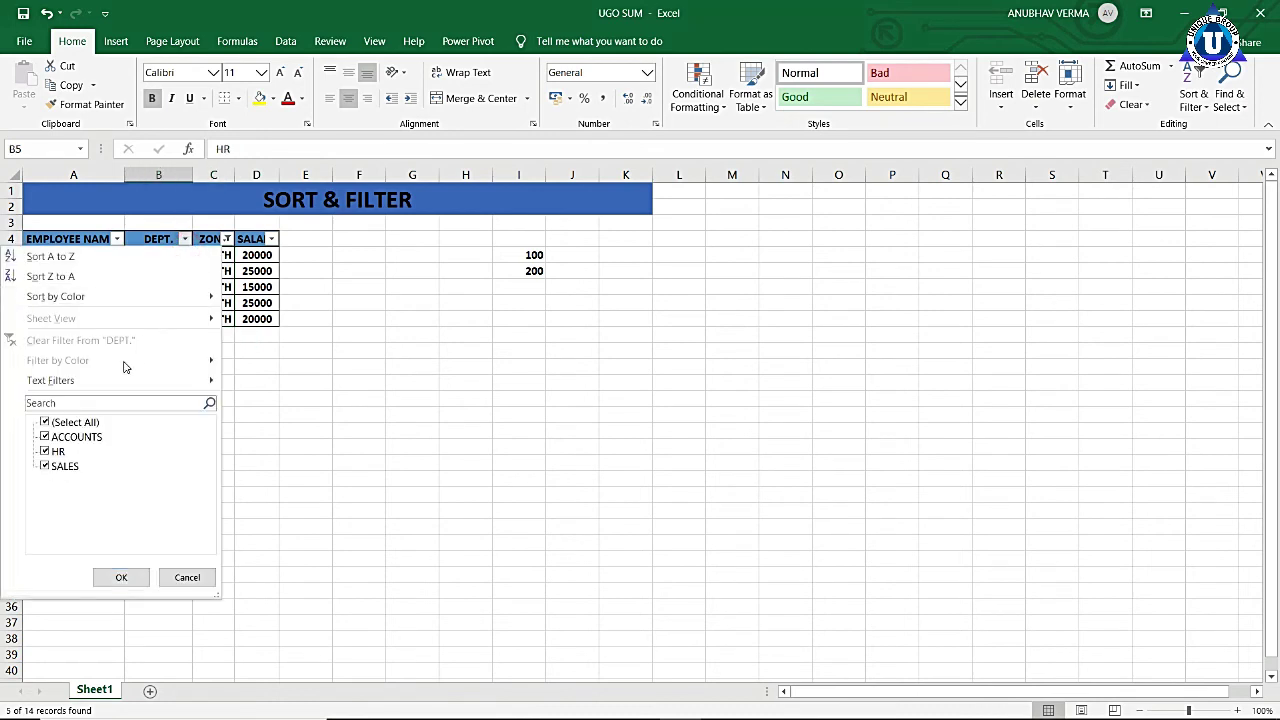
{"action": "left_click", "coordinate": [44, 422]}
{"action": "left_click", "coordinate": [44, 436]}
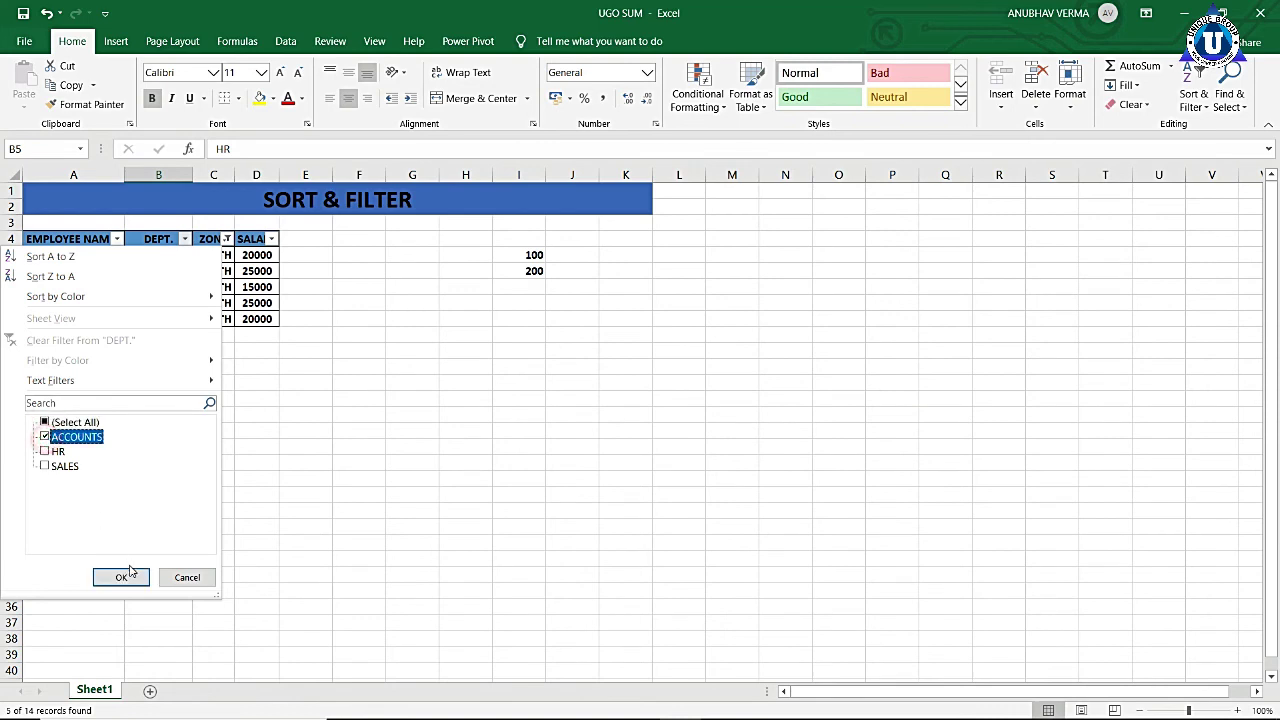
{"action": "left_click", "coordinate": [121, 577]}
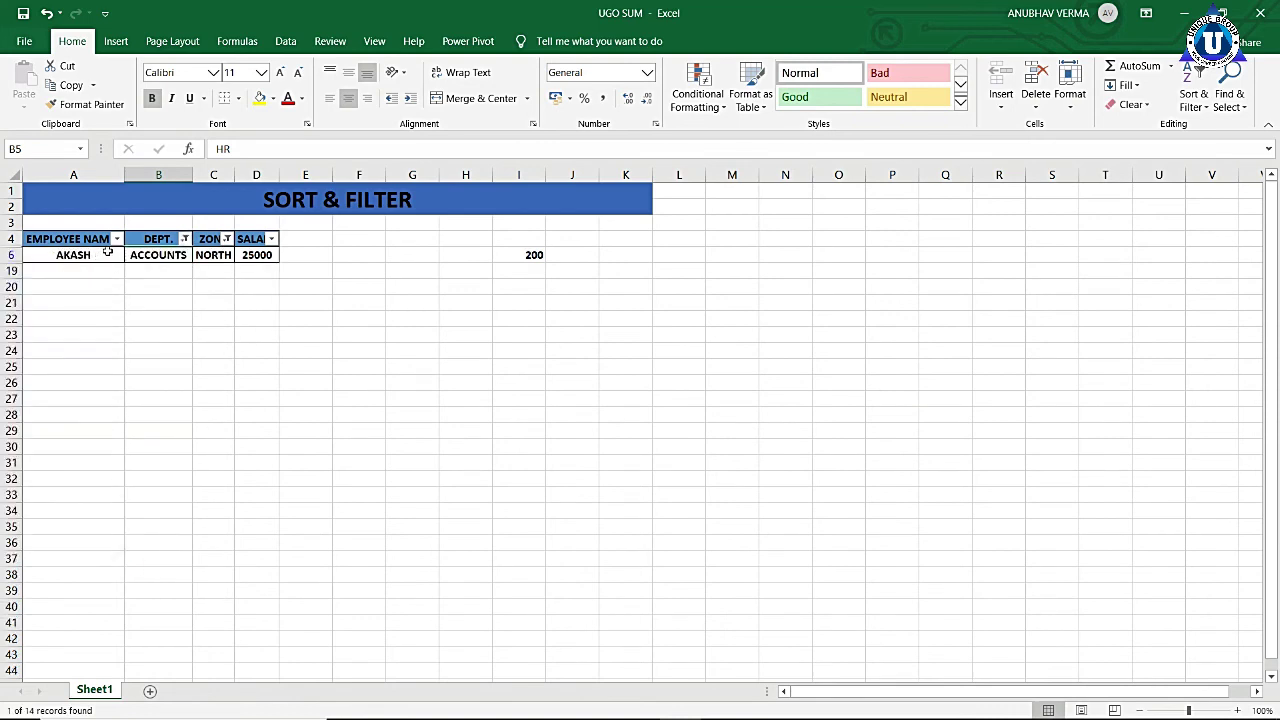
Reselect all zones in the ZONE filter, leaving AKASH, ARMAN and VIRAT listed
{"action": "left_click", "coordinate": [227, 239]}
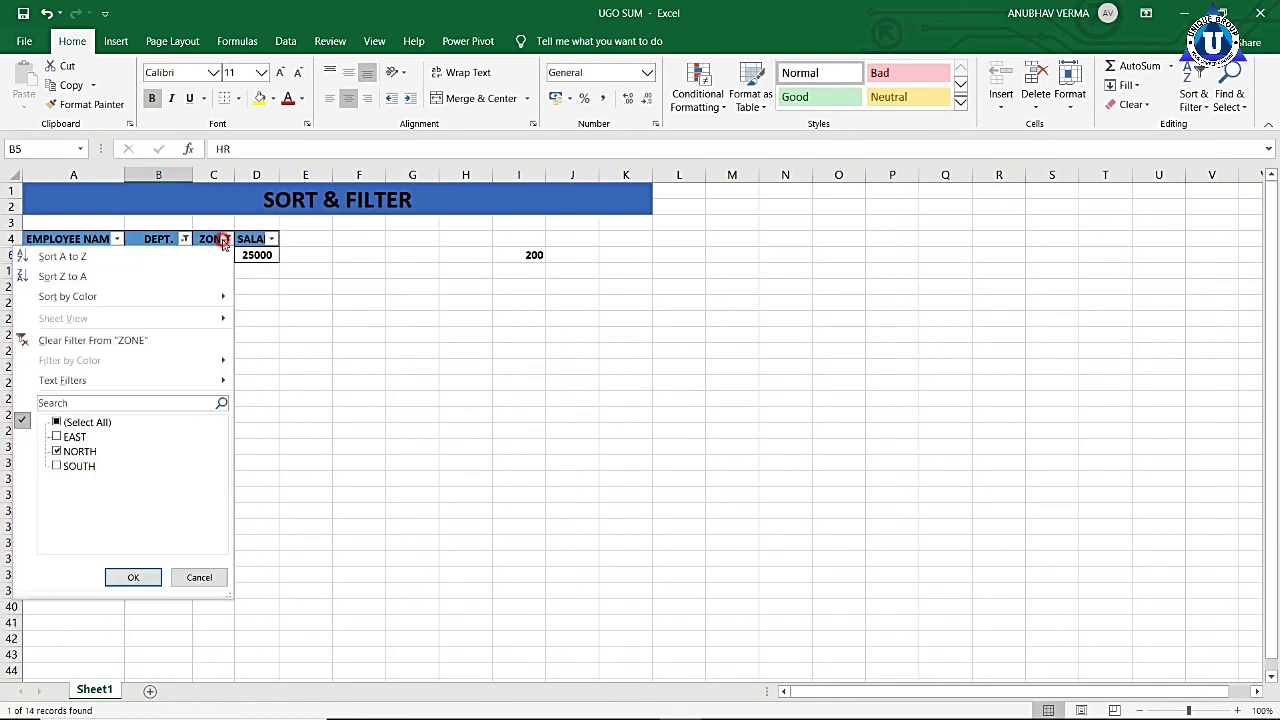
{"action": "left_click", "coordinate": [55, 423]}
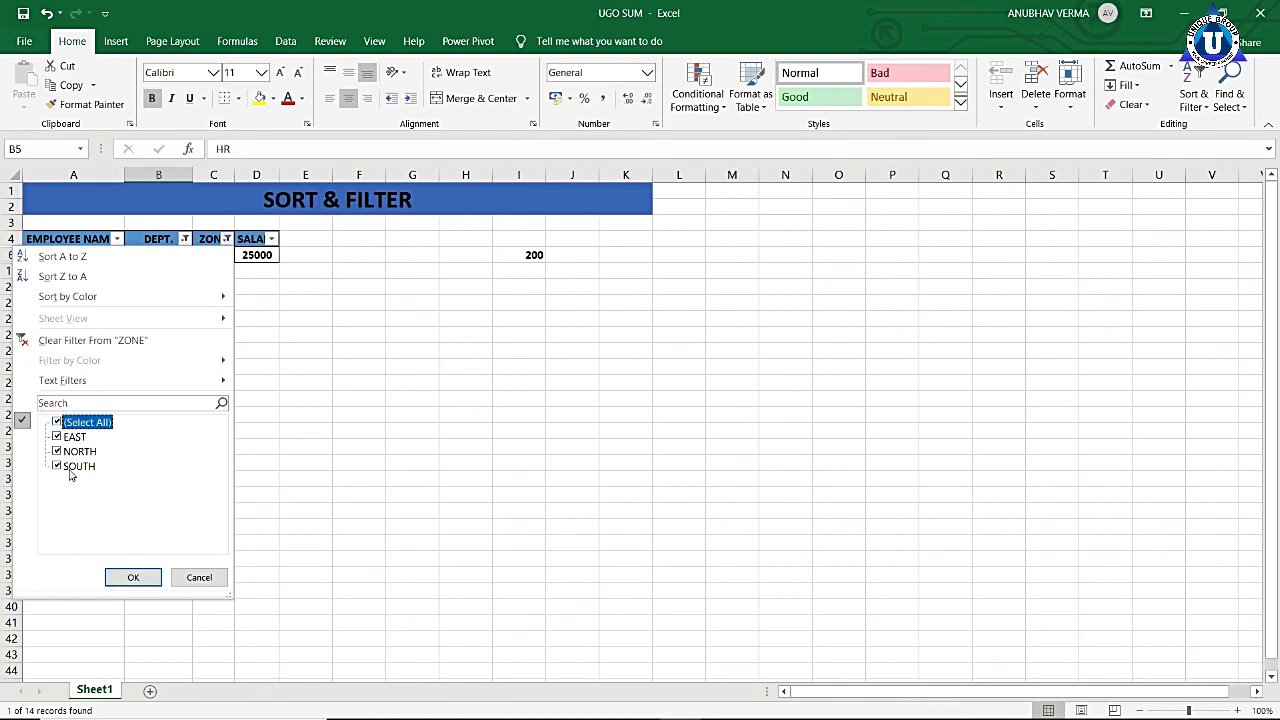
{"action": "left_click", "coordinate": [124, 578]}
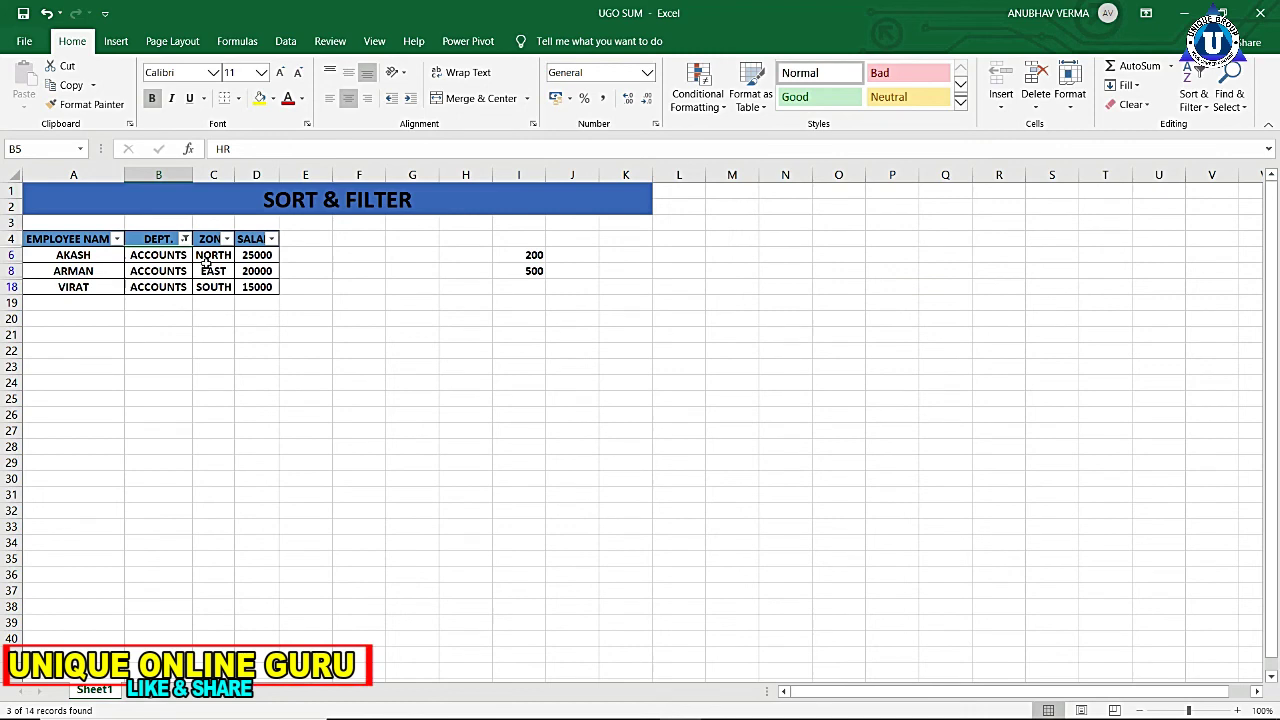
{"action": "left_click_drag", "start_coordinate": [210, 270], "coordinate": [210, 300]}
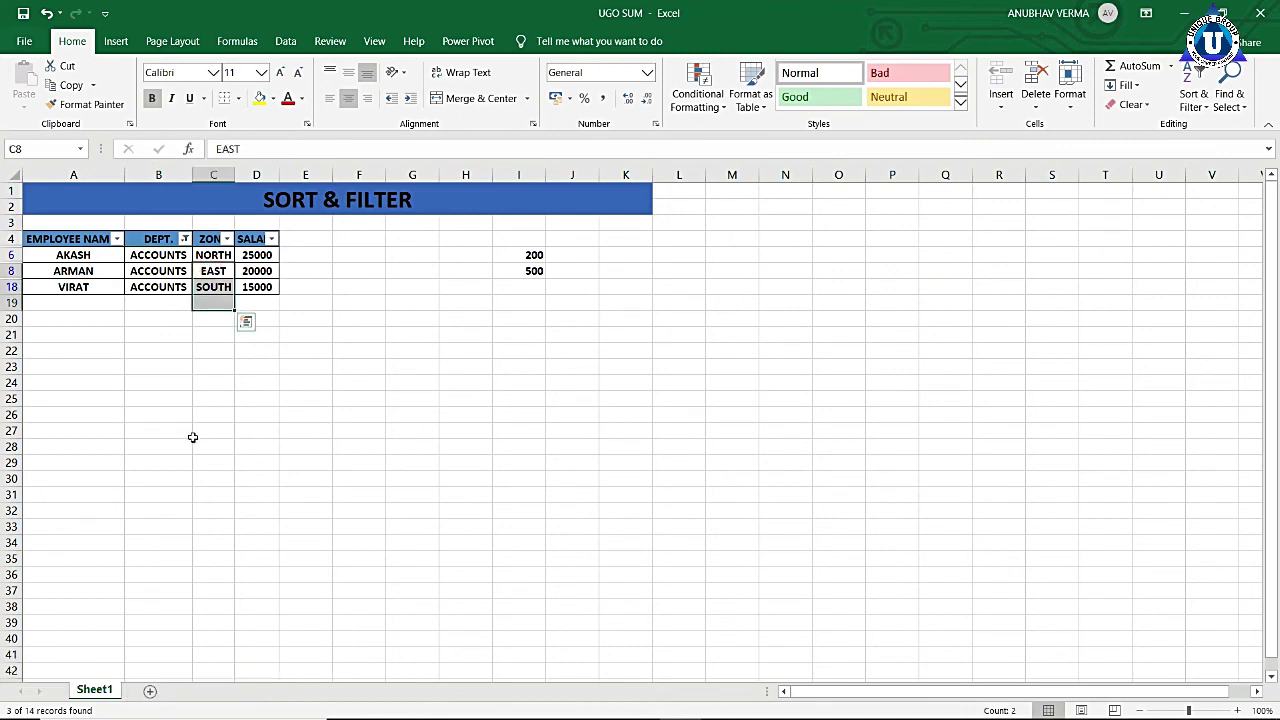